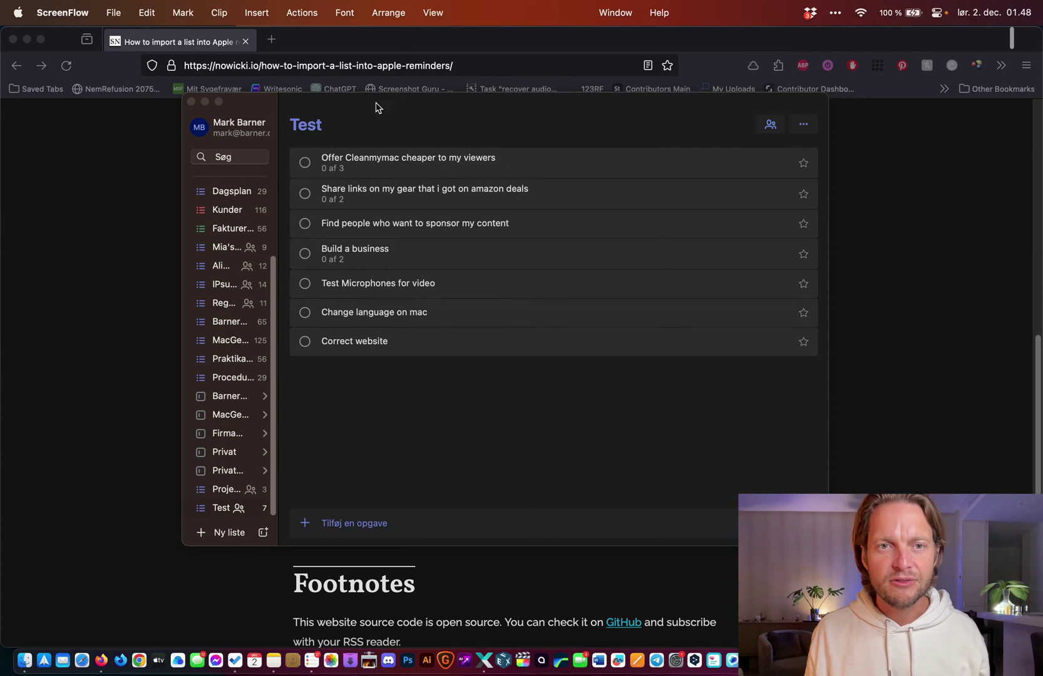
Add the task 'A random todo' to the Test list.
left_click(360, 526)
type("A r")
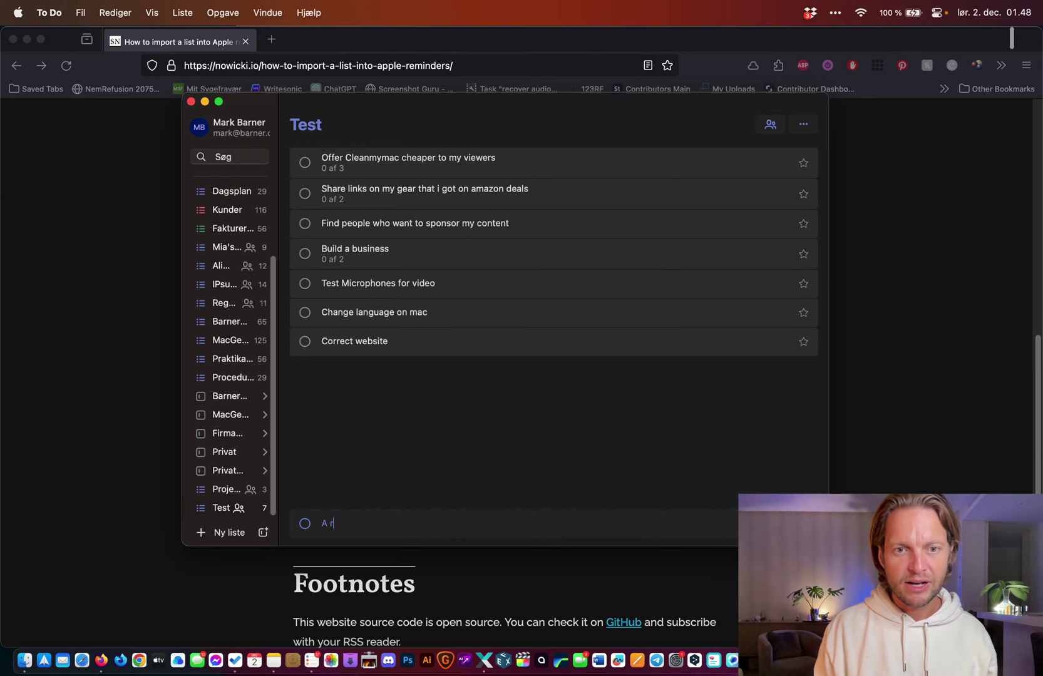
type("andom tod")
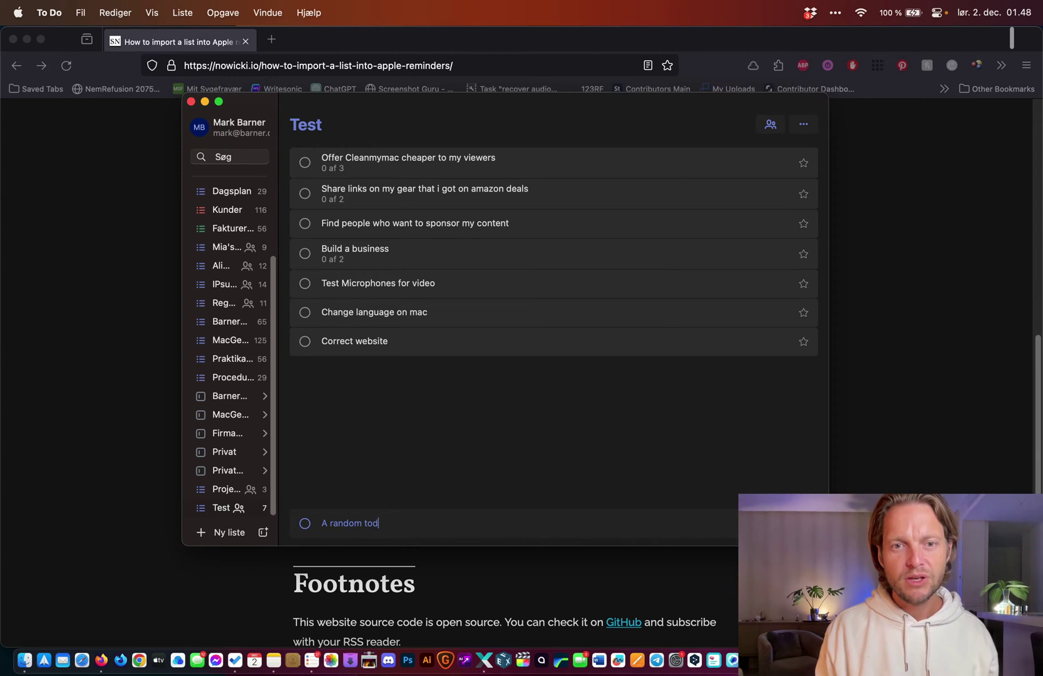
type("o")
key("Return")
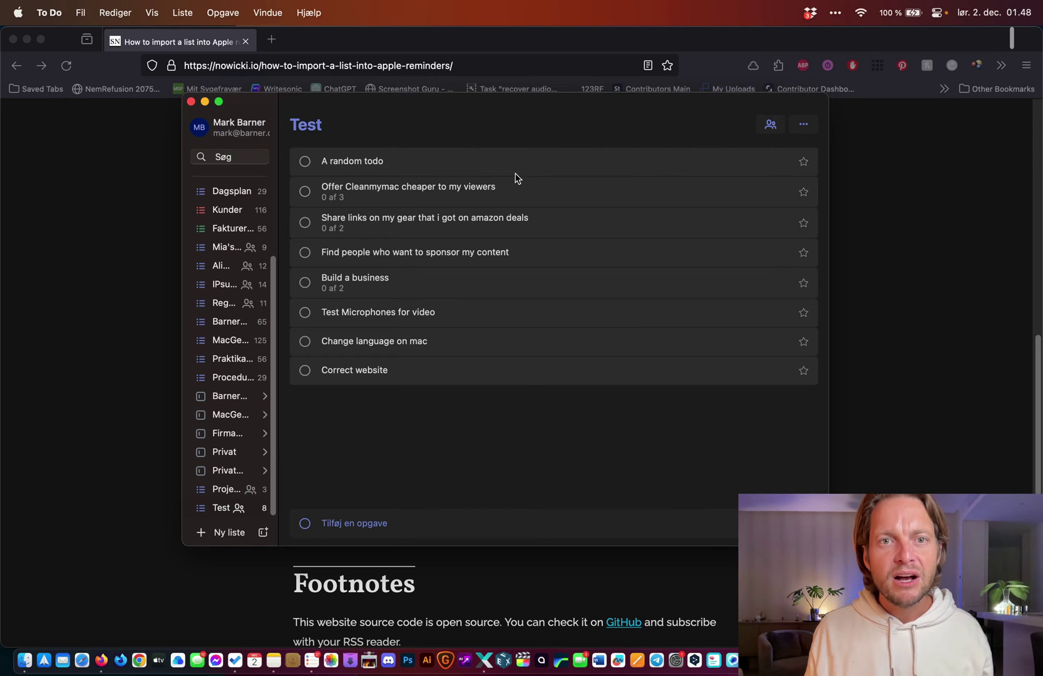
Make the Cleanmymac task repeat daily (Daglig).
left_click(552, 201)
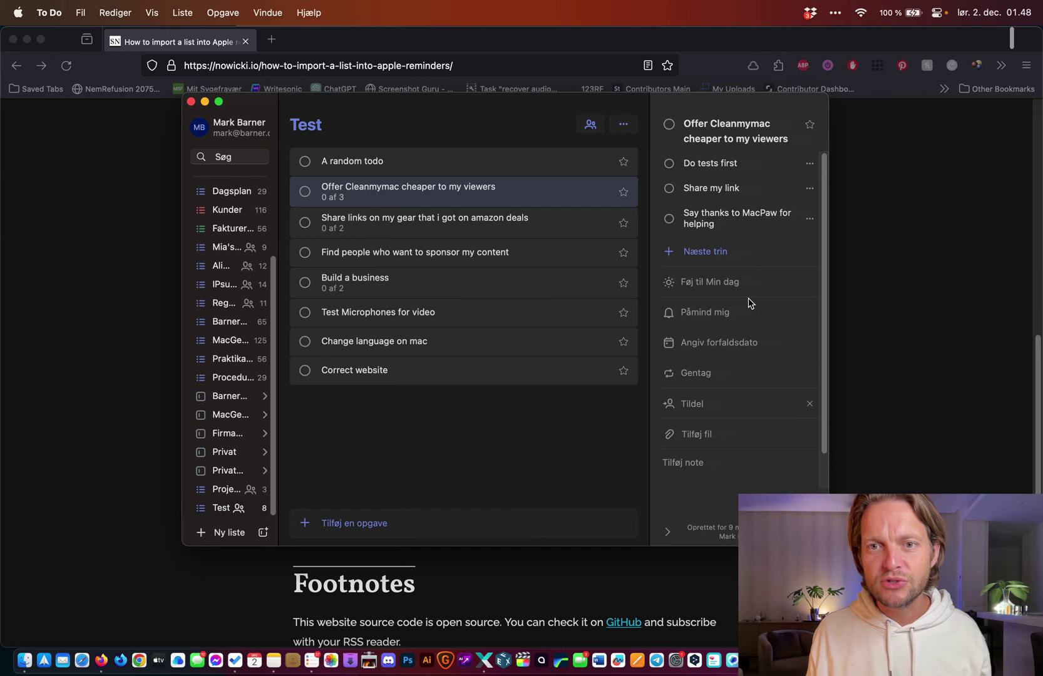
left_click(694, 376)
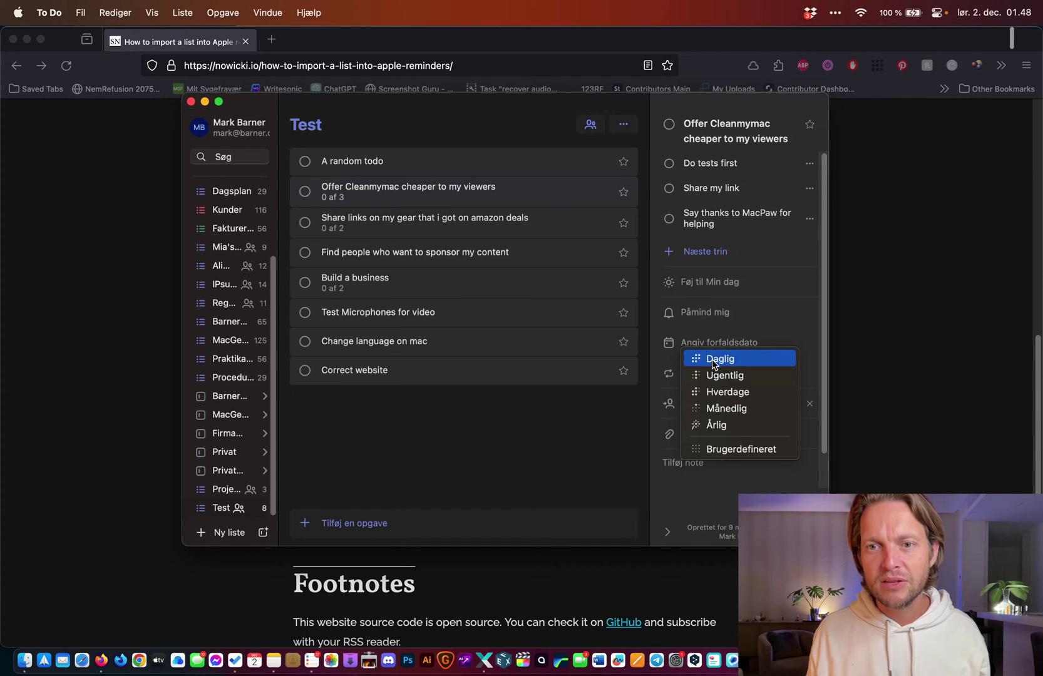
left_click(716, 361)
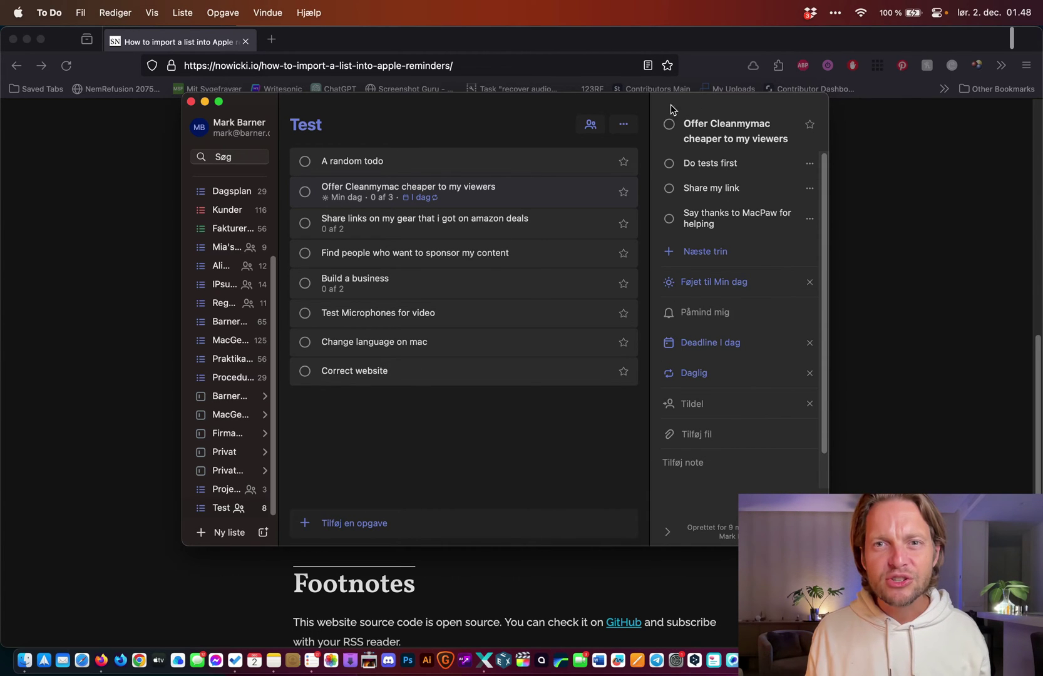
left_click(625, 125)
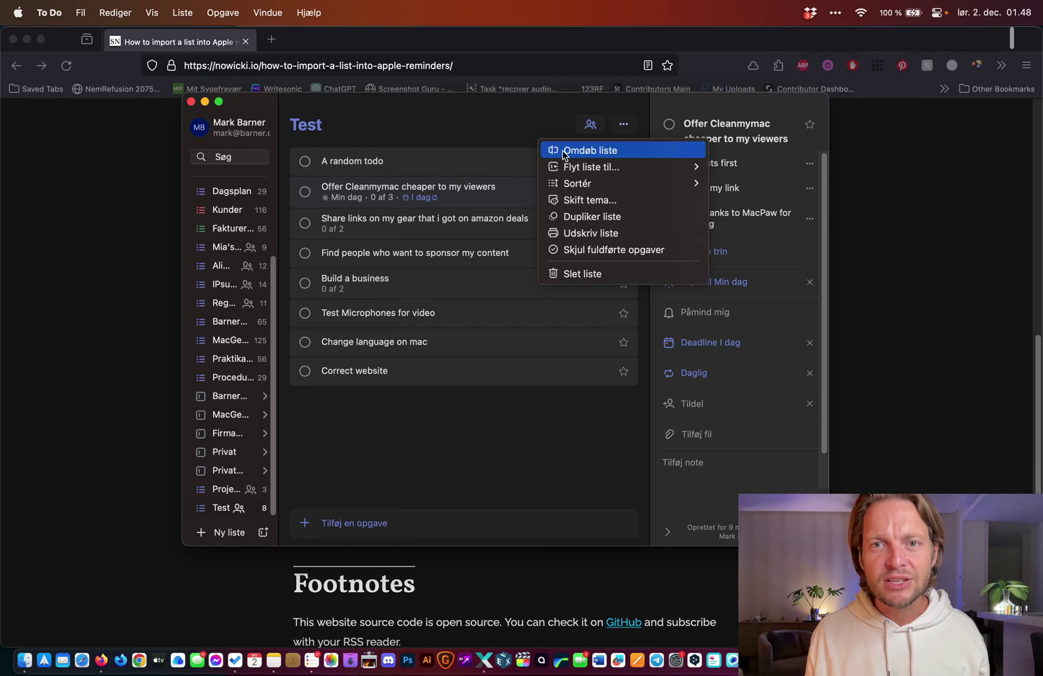
mouse_move(612, 174)
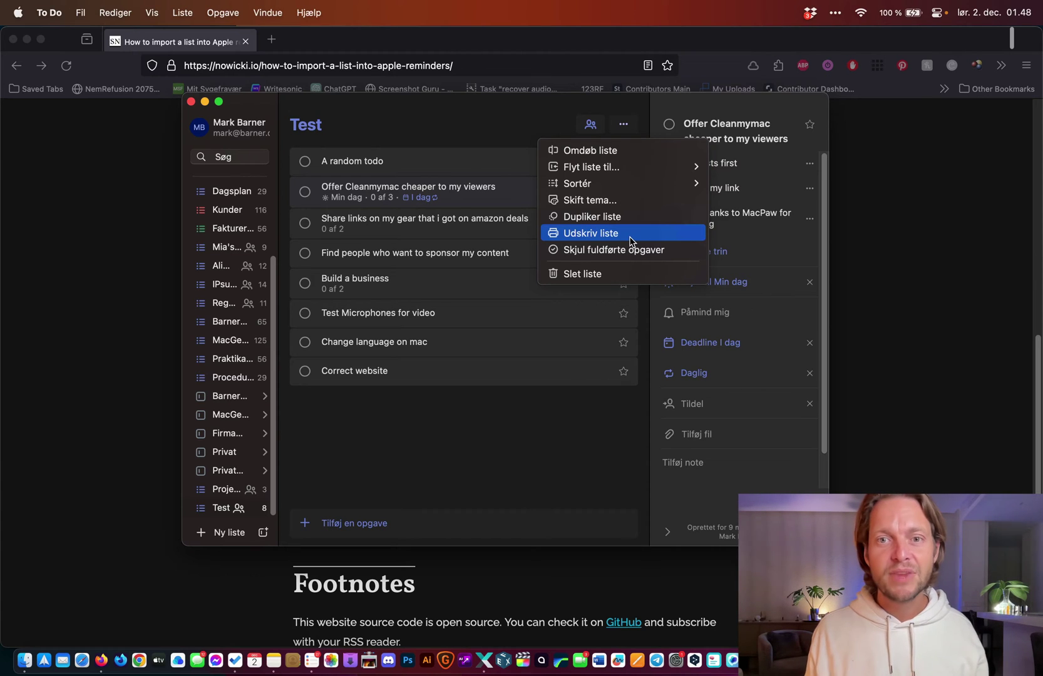
left_click(561, 423)
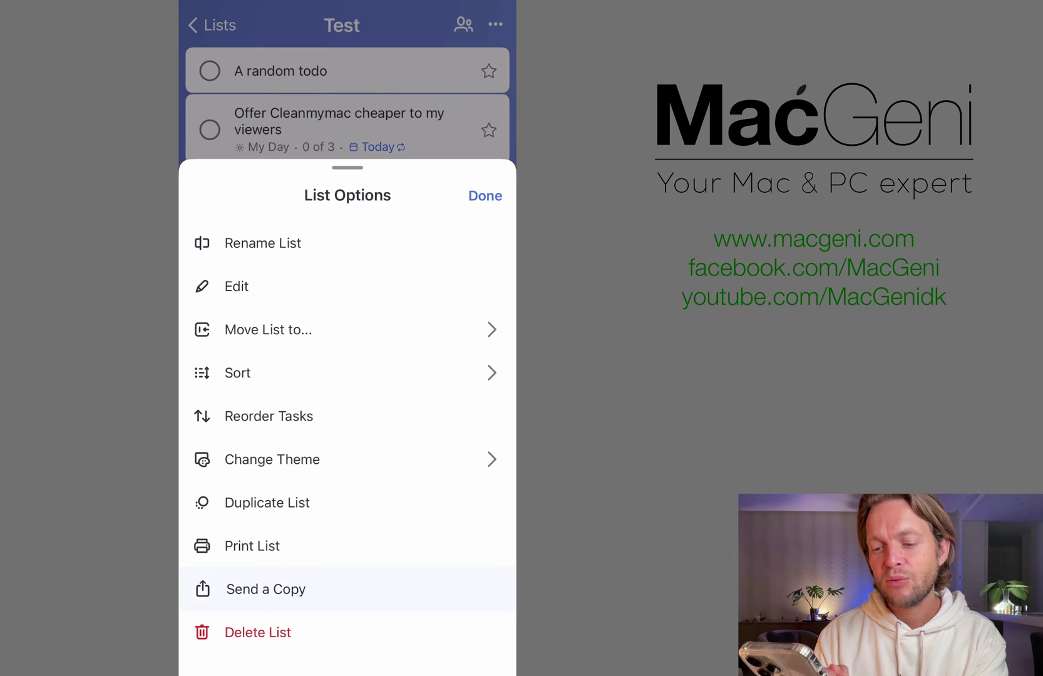
Send a copy of the Test list into a new Mail draft.
left_click(266, 589)
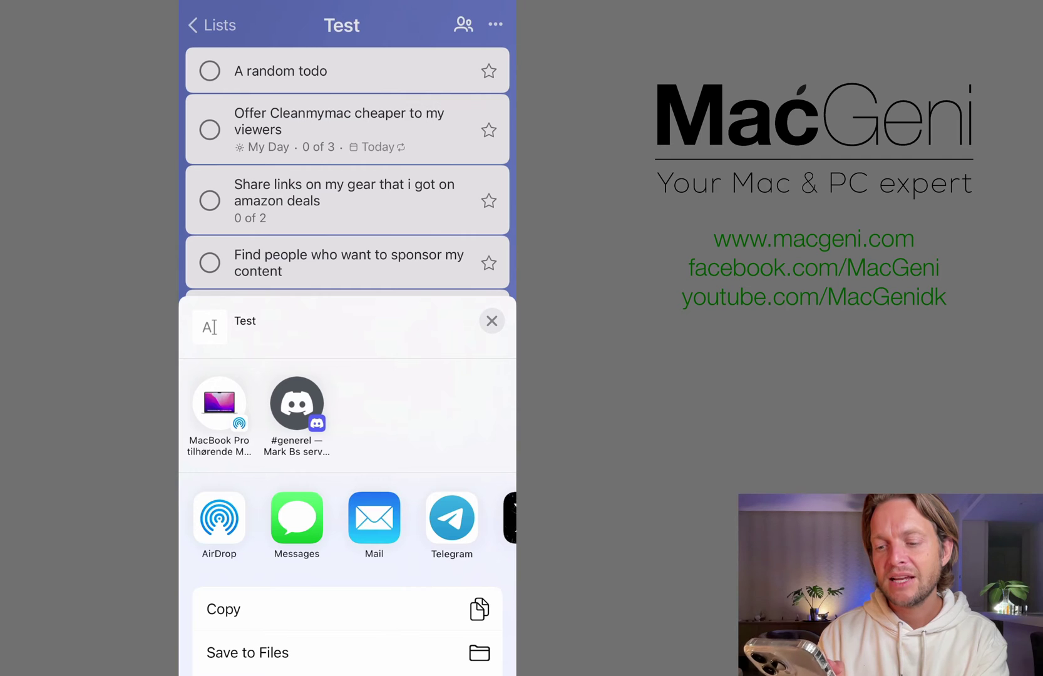
left_click(373, 518)
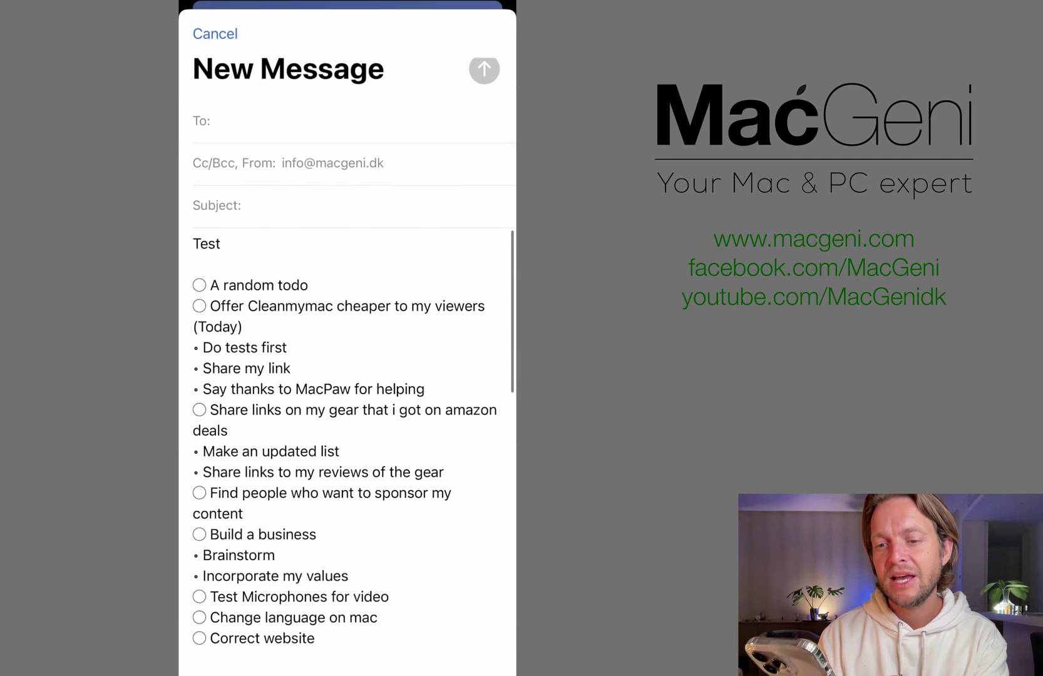
scroll(347, 375, "down", 5)
scroll(348, 376, "up", 5)
scroll(348, 376, "down", 2)
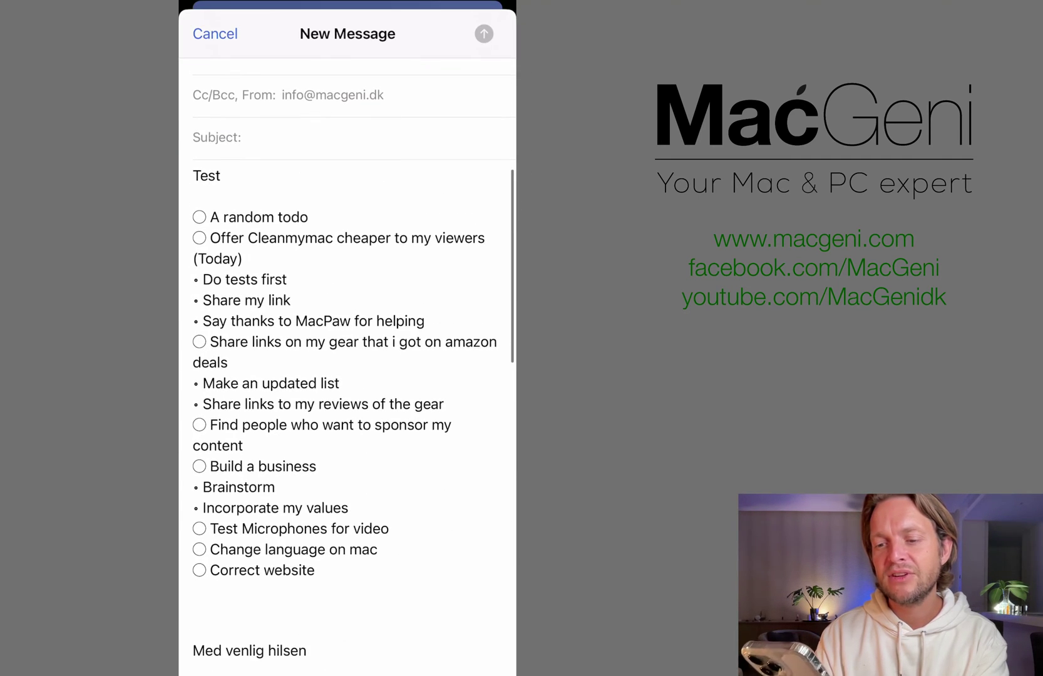
Select all the task and subtask text in the mail body.
double_click(249, 216)
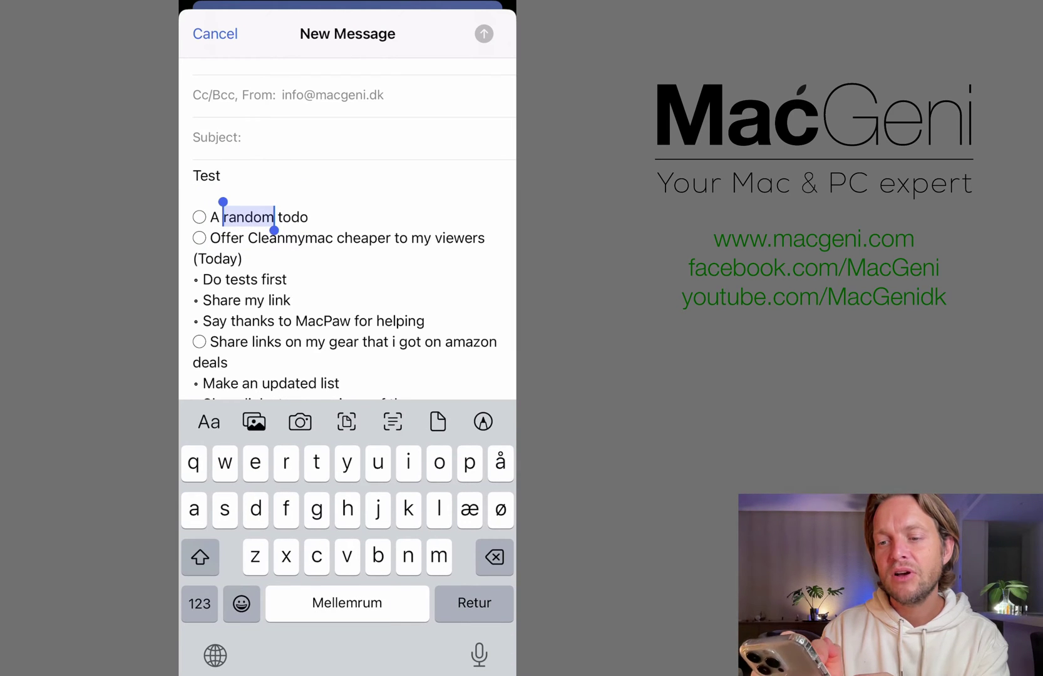
left_click_drag(274, 230, 226, 371)
left_click_drag(223, 201, 193, 219)
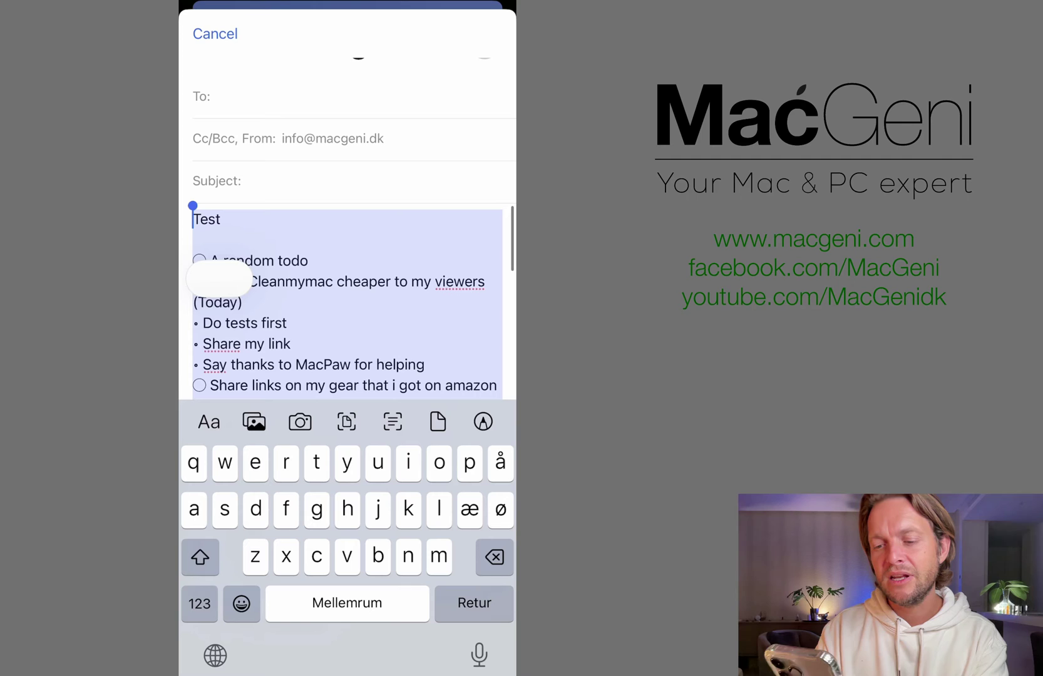
Copy the selected list text, paste it into the empty note, and finish editing.
left_click(284, 177)
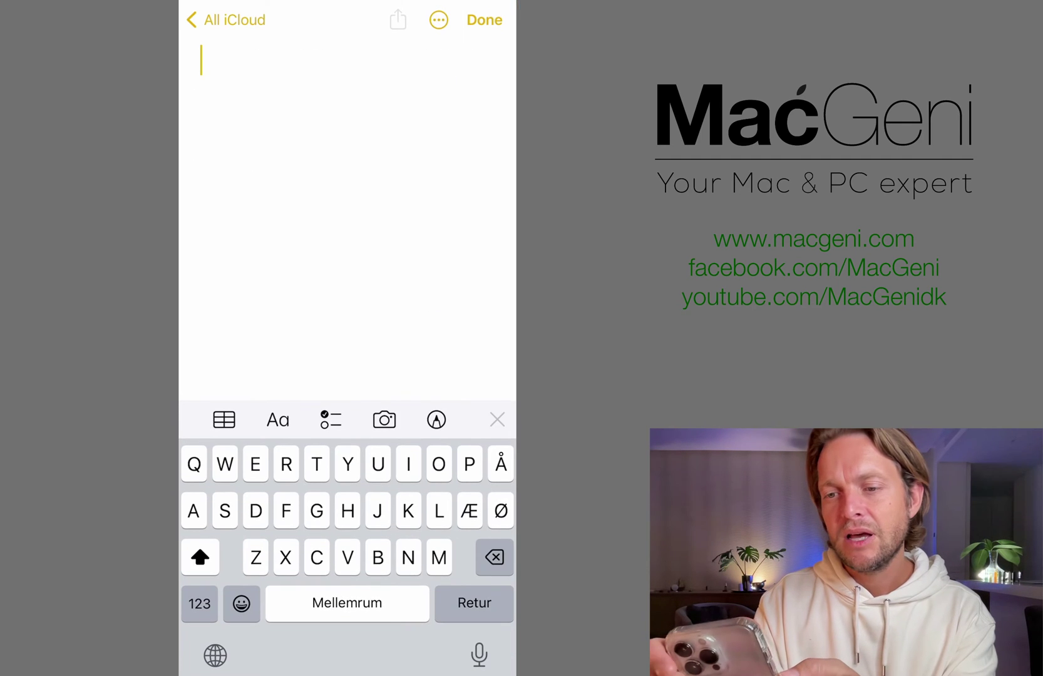
left_click(201, 60)
left_click(223, 93)
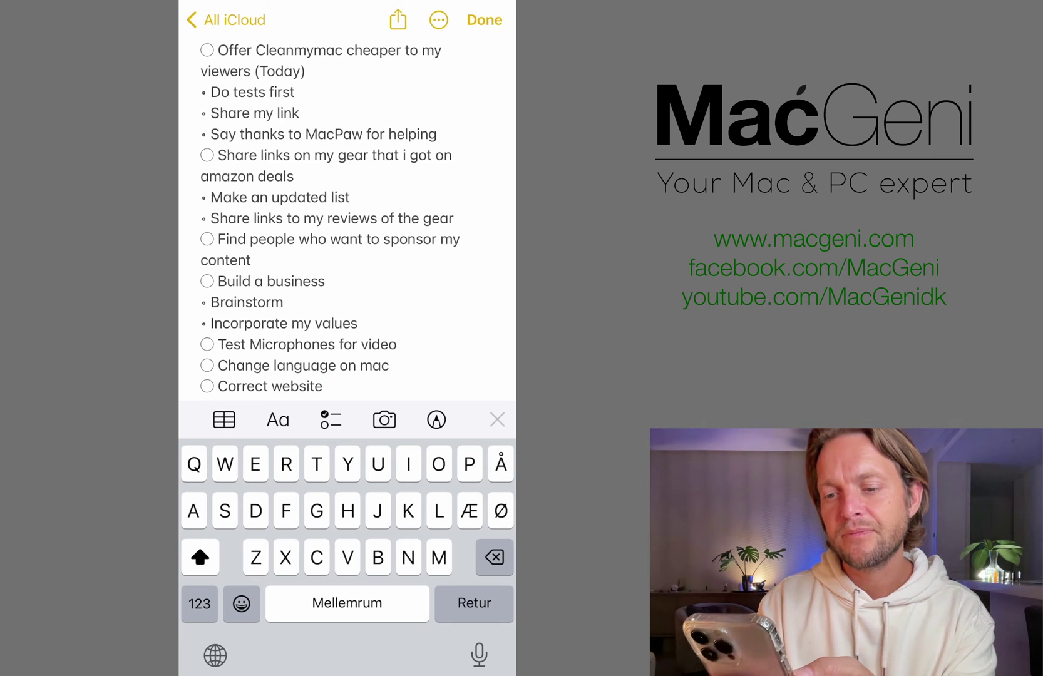
left_click(485, 20)
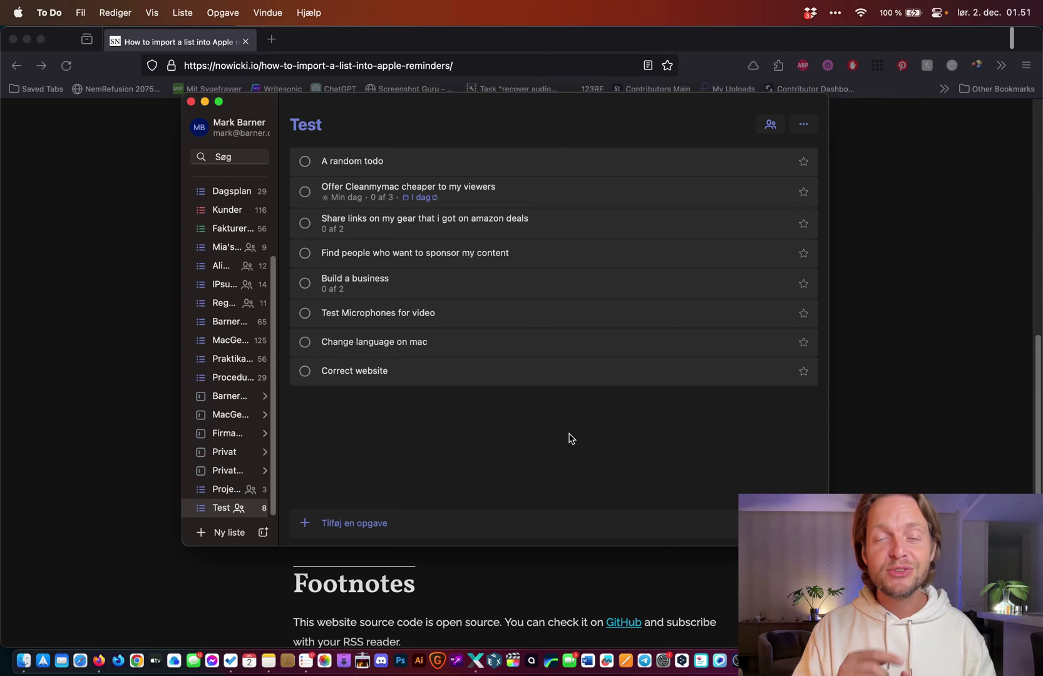
Print the Test list via Udskriv liste and choose the PDF output option.
left_click(804, 125)
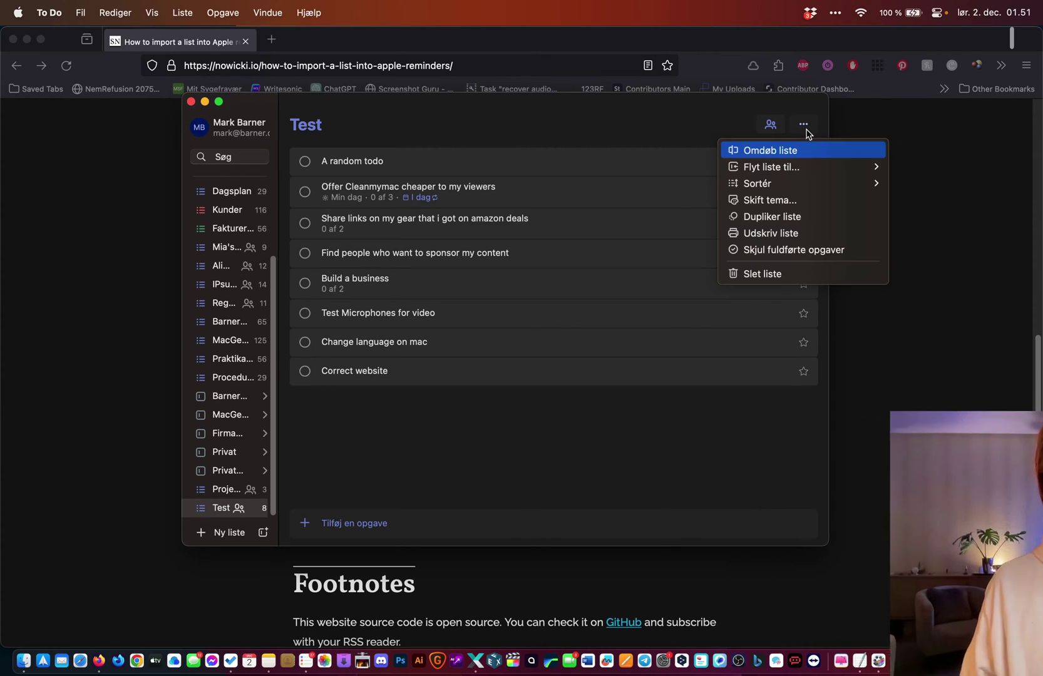
left_click(789, 235)
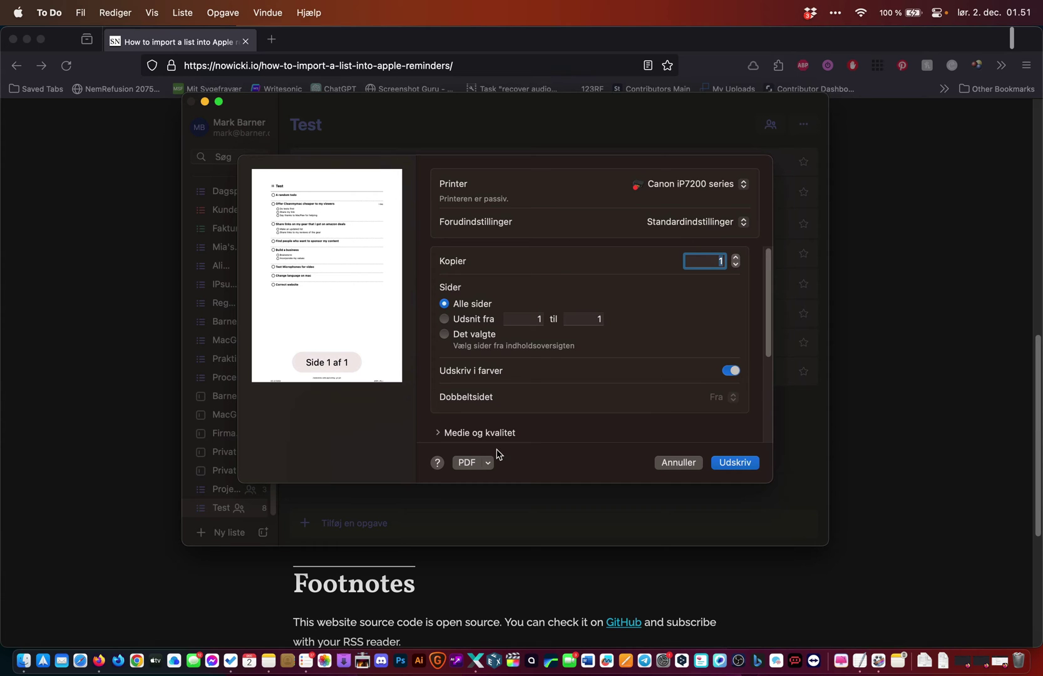
left_click(468, 463)
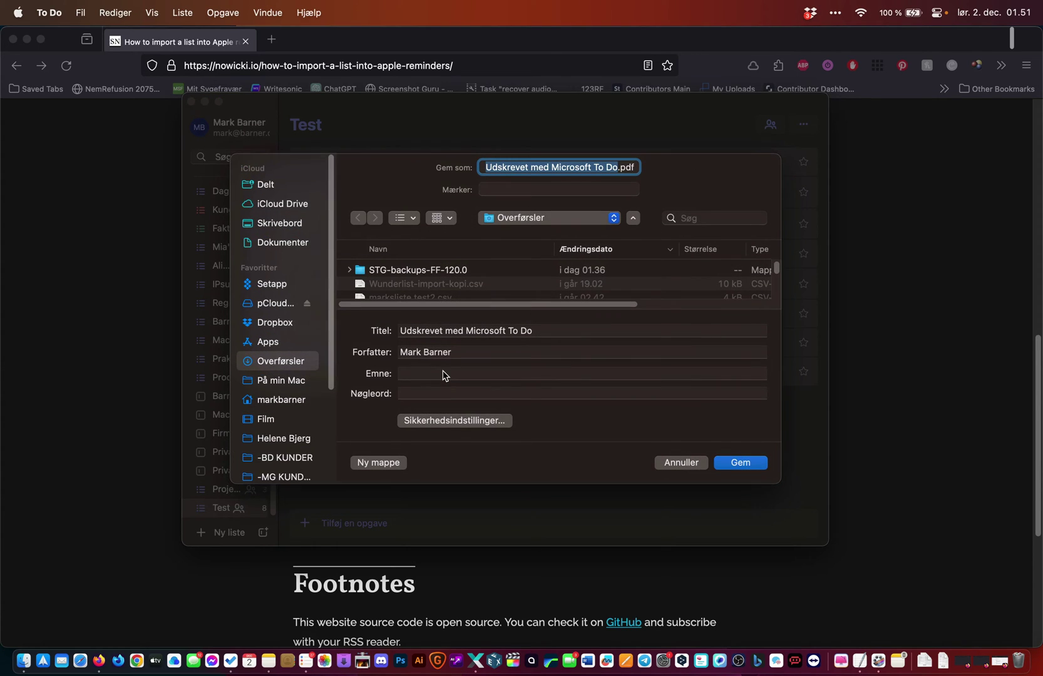
Save 'Udskrevet med Microsoft To Do.pdf' and open it in Preview.
left_click(728, 465)
double_click(925, 615)
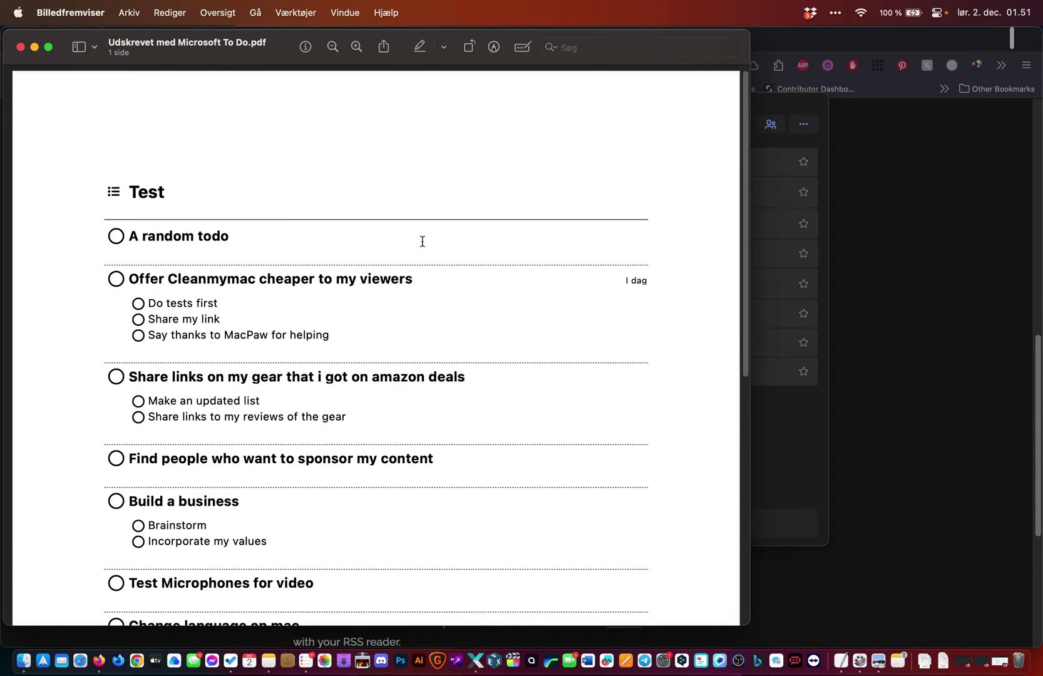
scroll(423, 241, "down", 5)
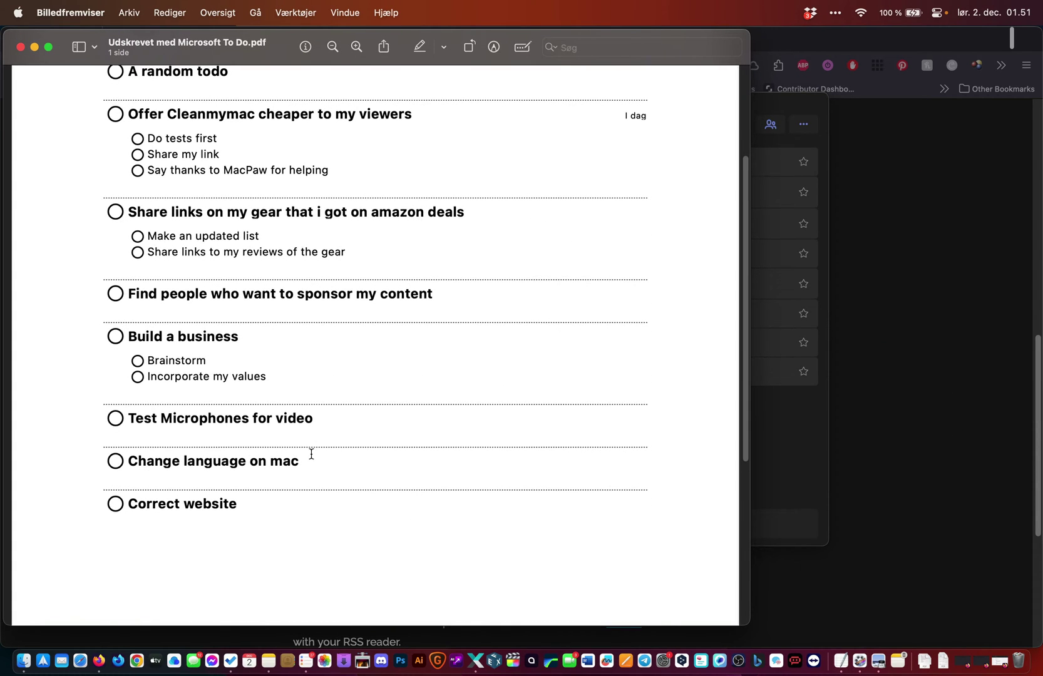
Select the PDF's list text, including the title Test, and copy it.
left_click_drag(242, 511, 134, 199)
key("shift+Left")
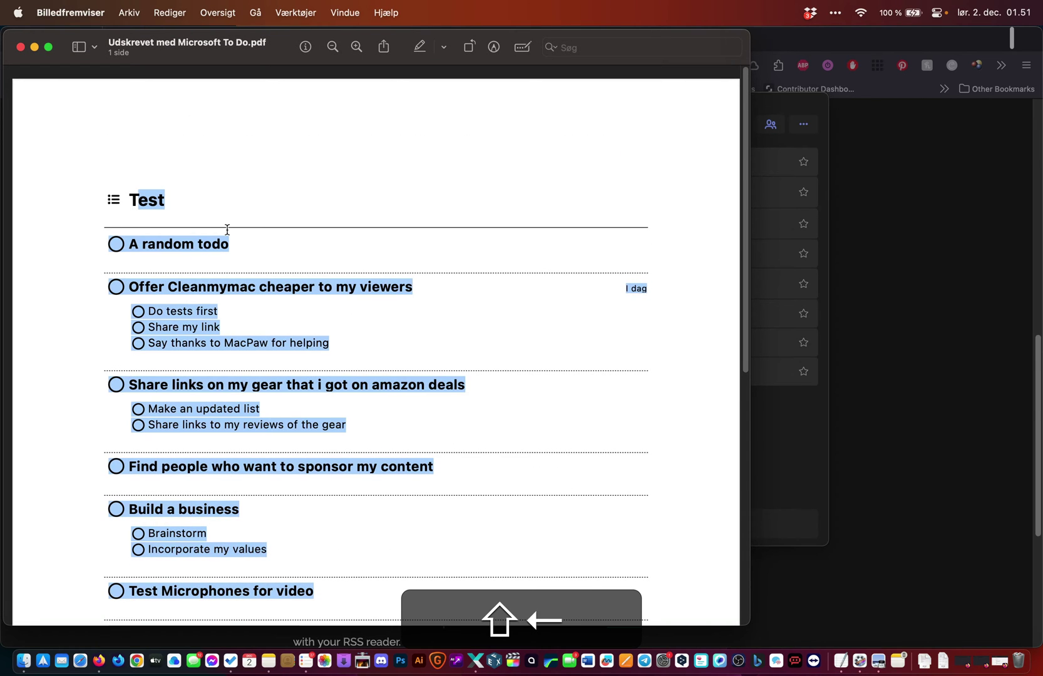
key("super+shift+c")
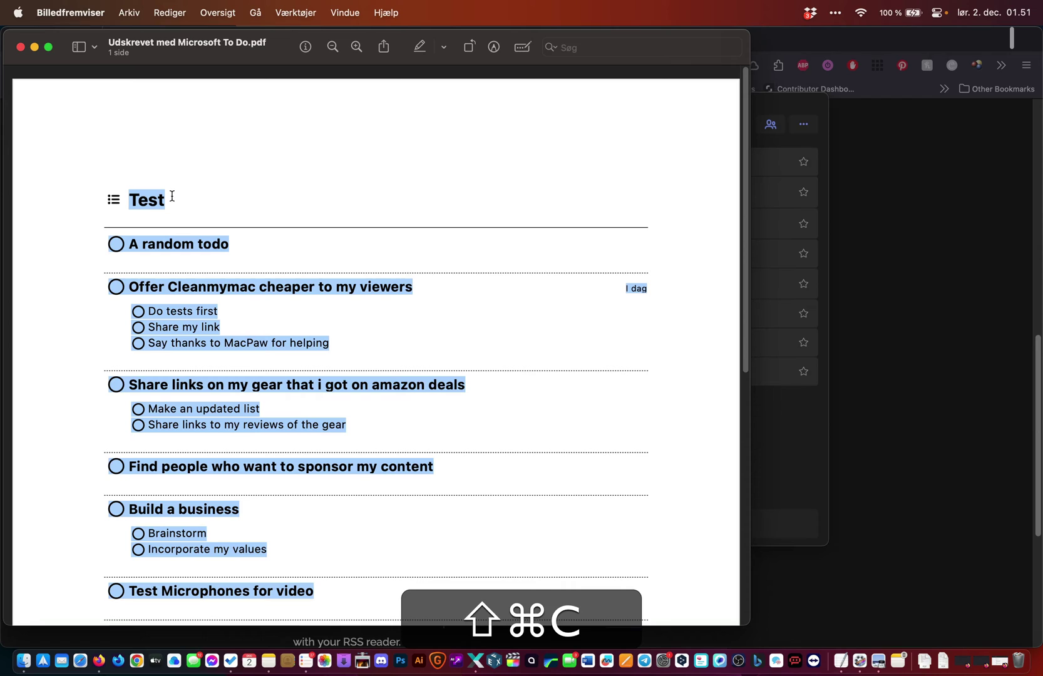
Paste the list into the 'To Do list - temporary' note and select the stray L and N markers.
left_click(267, 661)
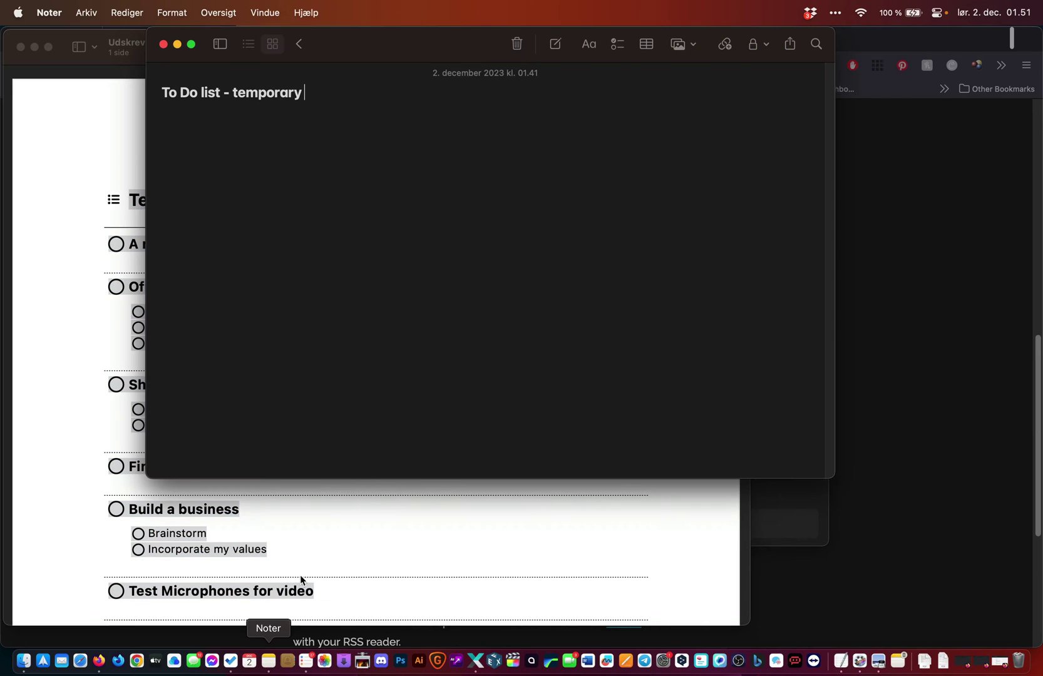
key("super+v")
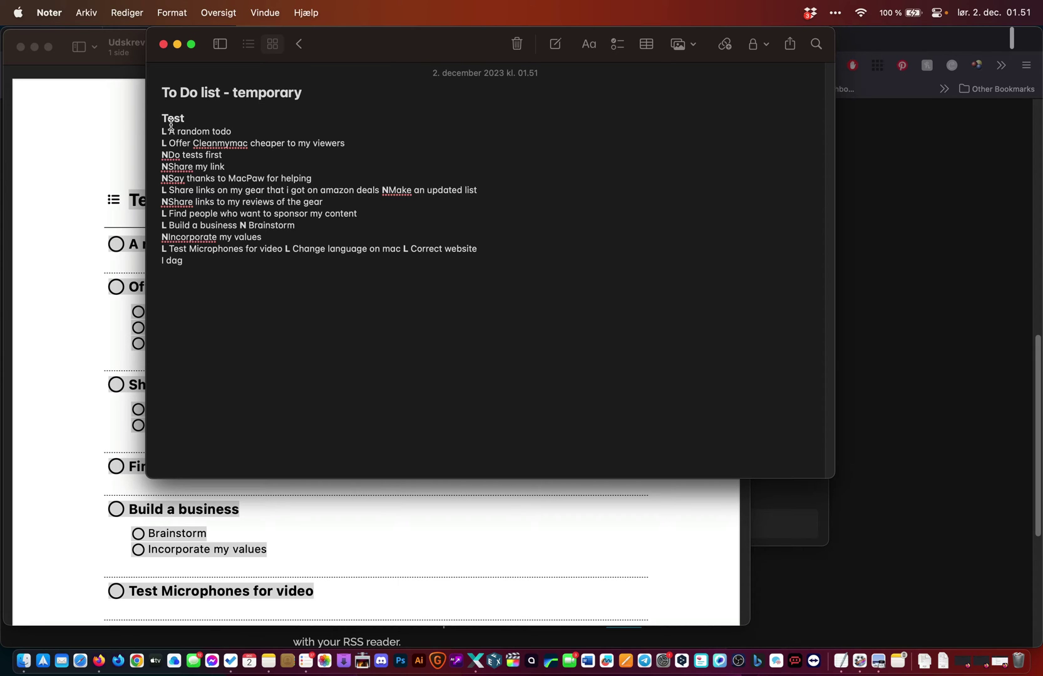
left_click_drag(171, 124, 137, 128)
left_click_drag(169, 154, 149, 151)
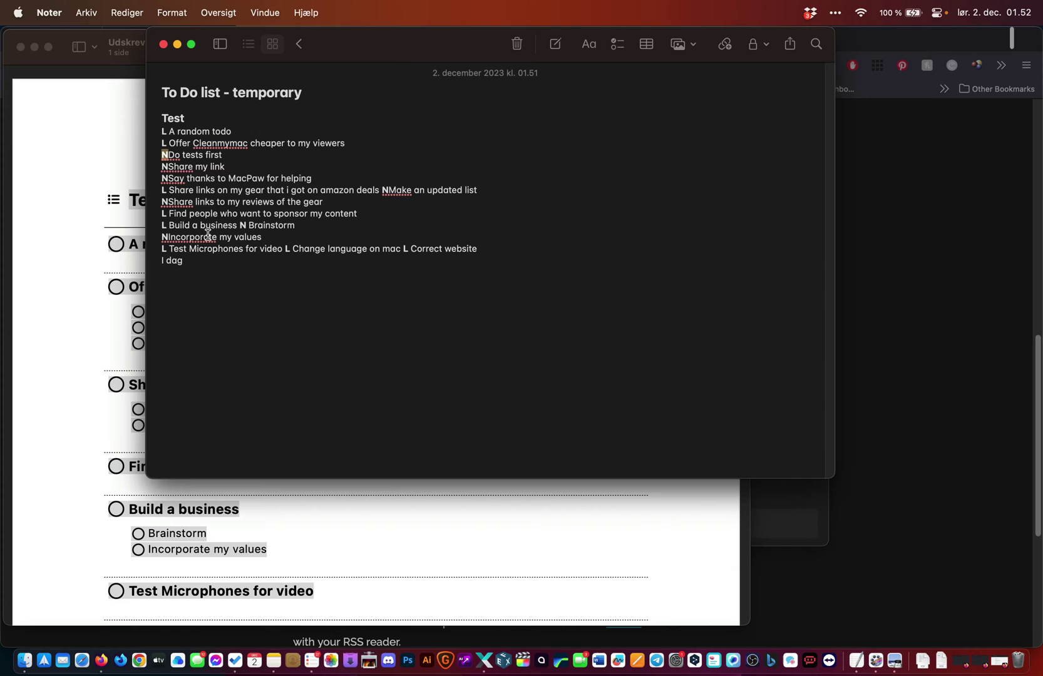
Select and copy the whole pasted list, down to the I dag line.
left_click(188, 263)
left_click_drag(197, 261, 145, 133)
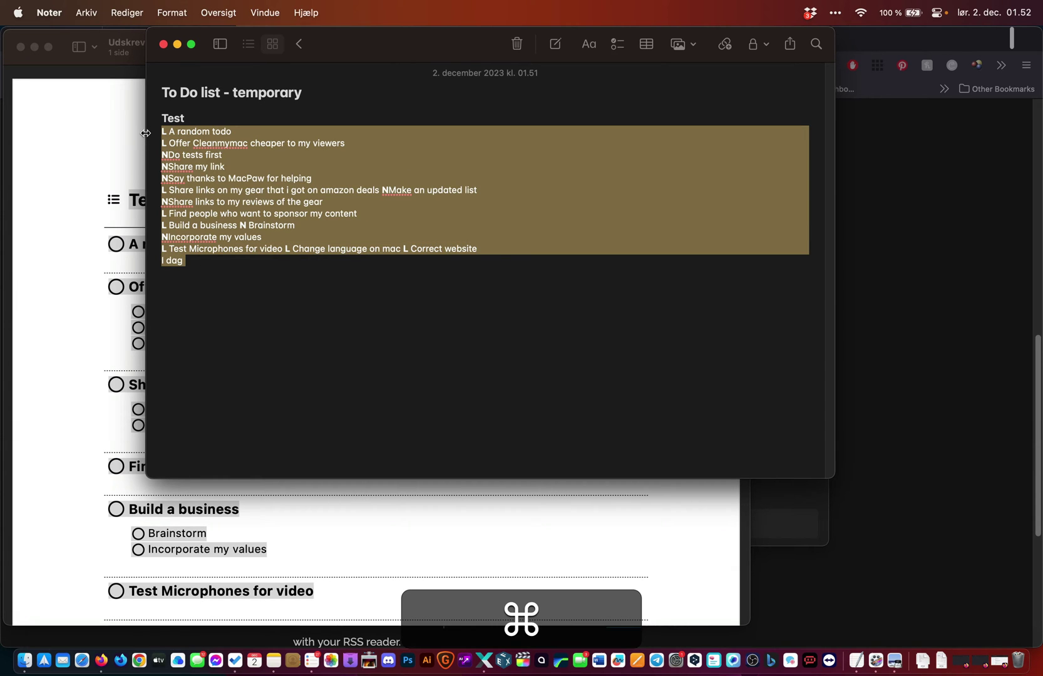
key("super+c")
left_click(899, 361)
Extend the ChatGPT prompt to also remove each leading 'N' and replace it with a -.
left_click(332, 41)
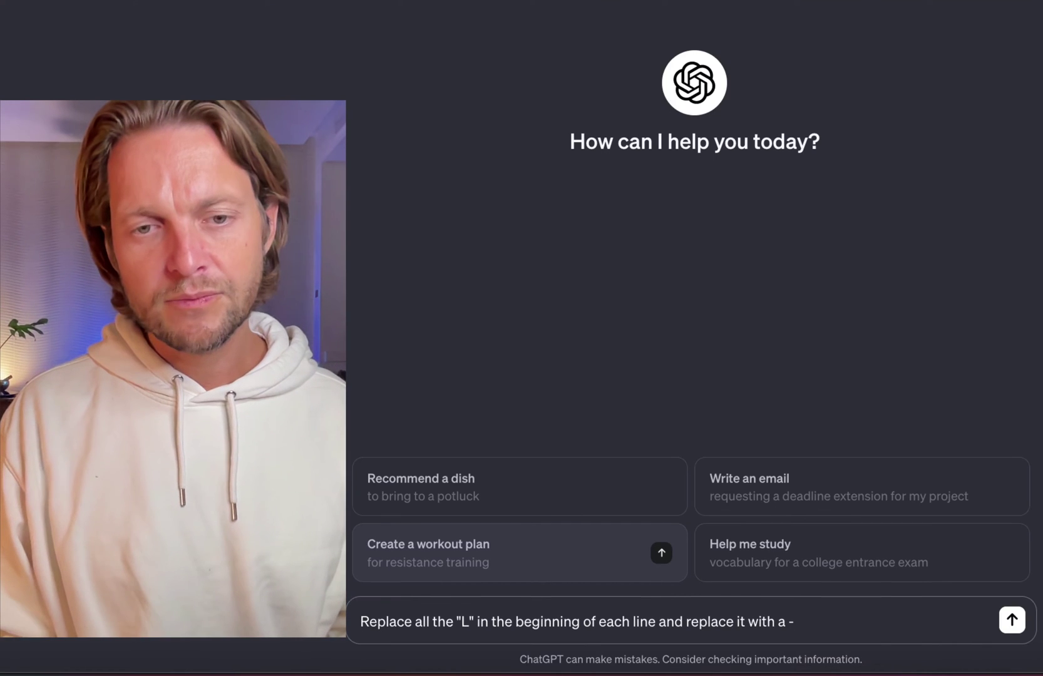
key("shift+Return")
type("Also")
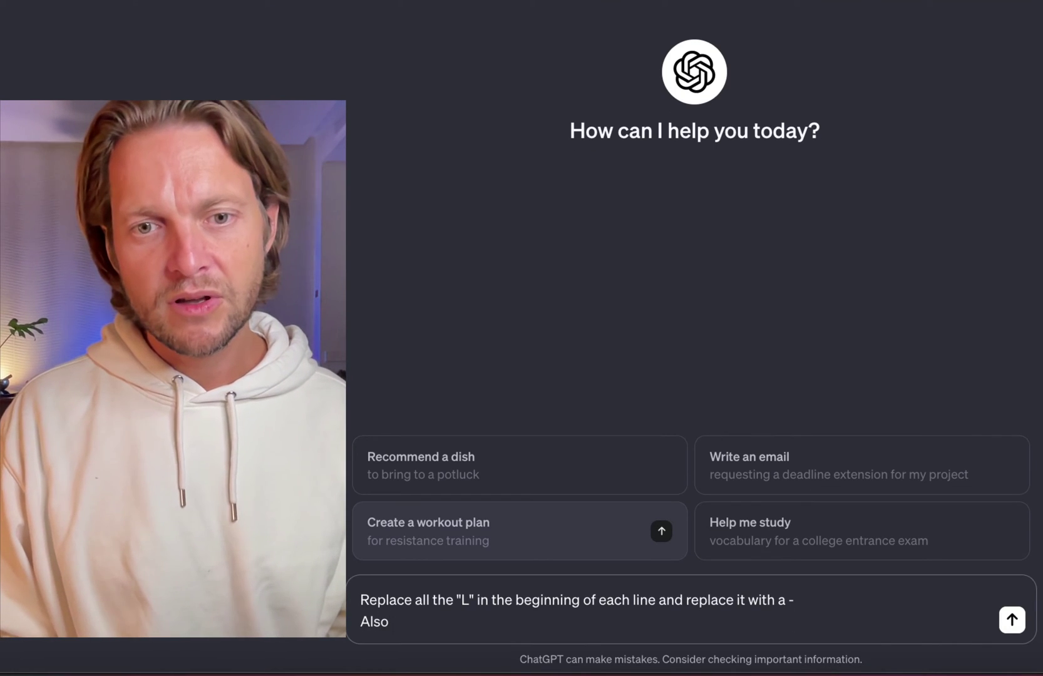
type(" remove the")
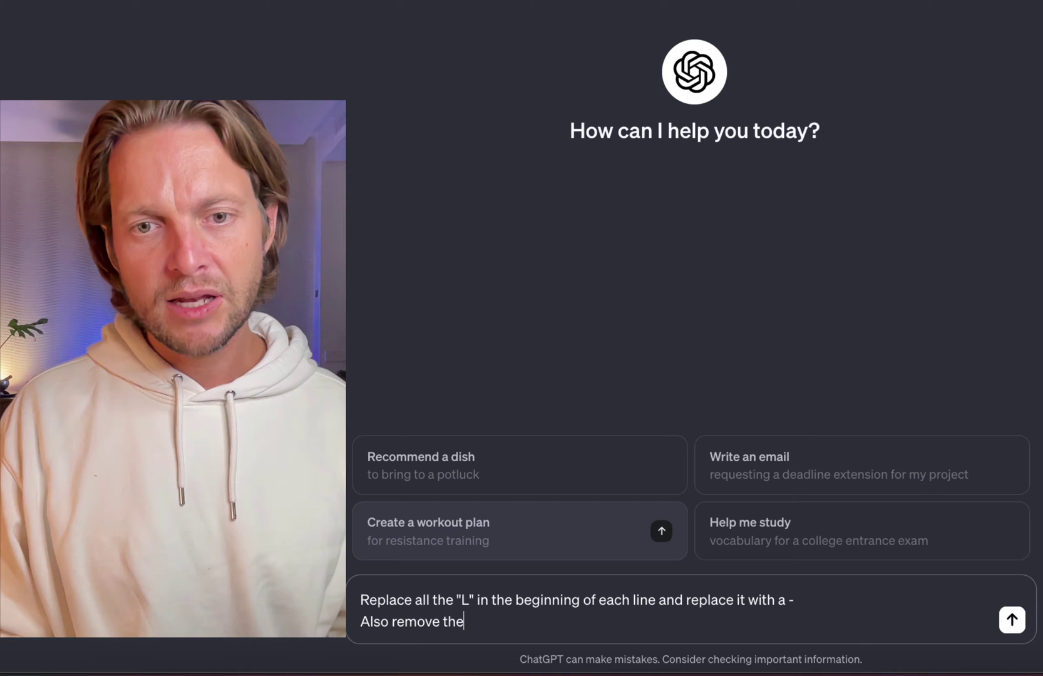
type(" \"N\" in the")
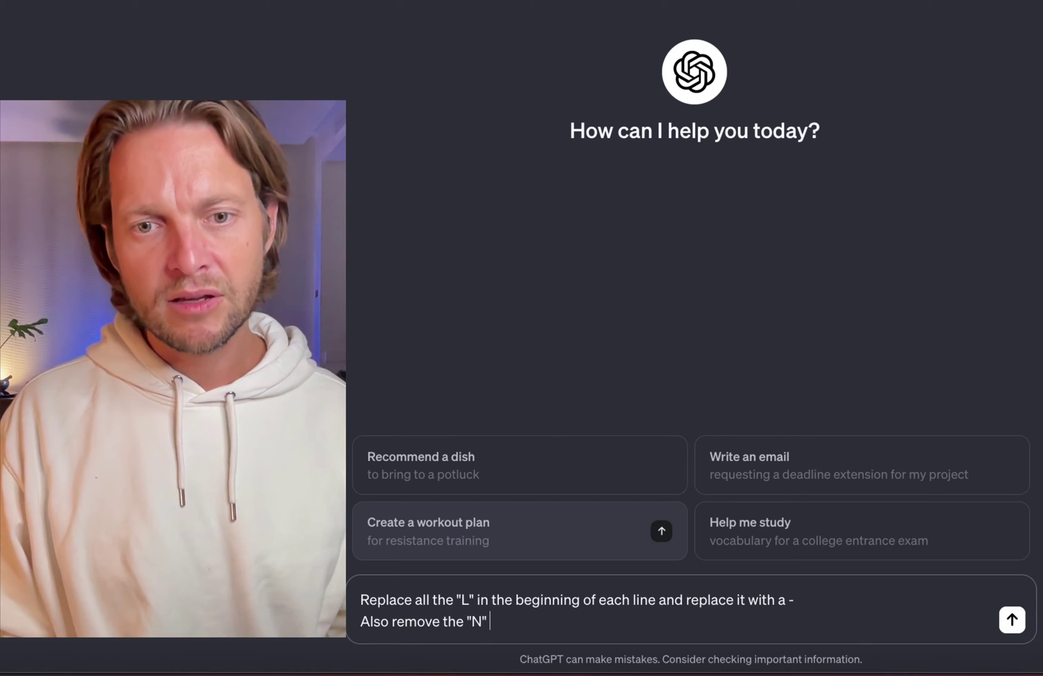
type(" begin")
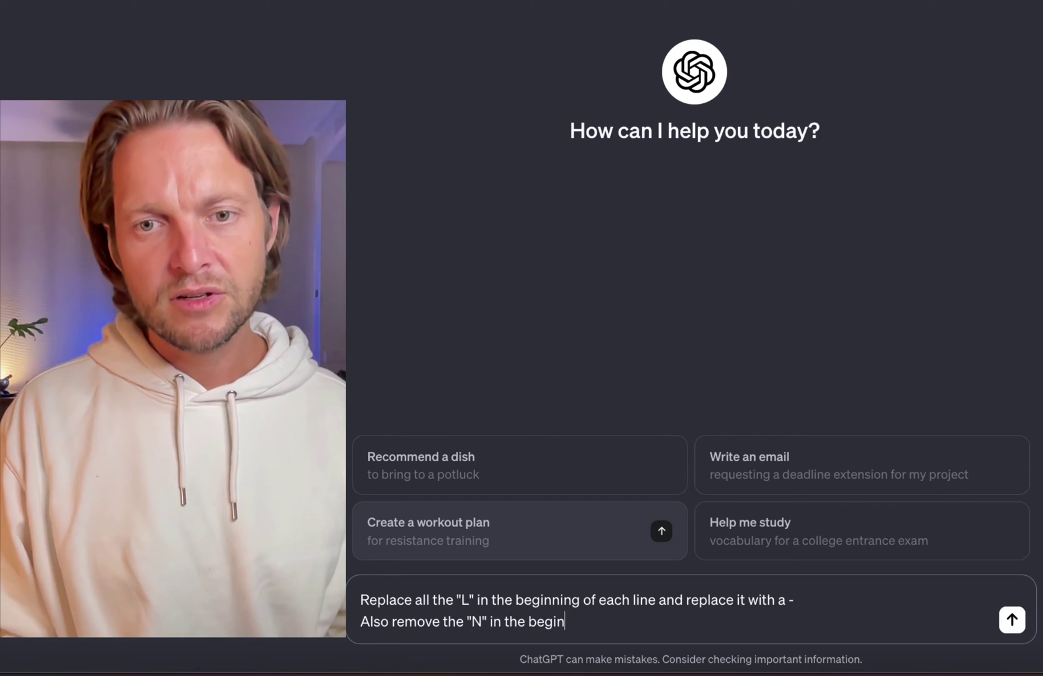
type("ning of each l")
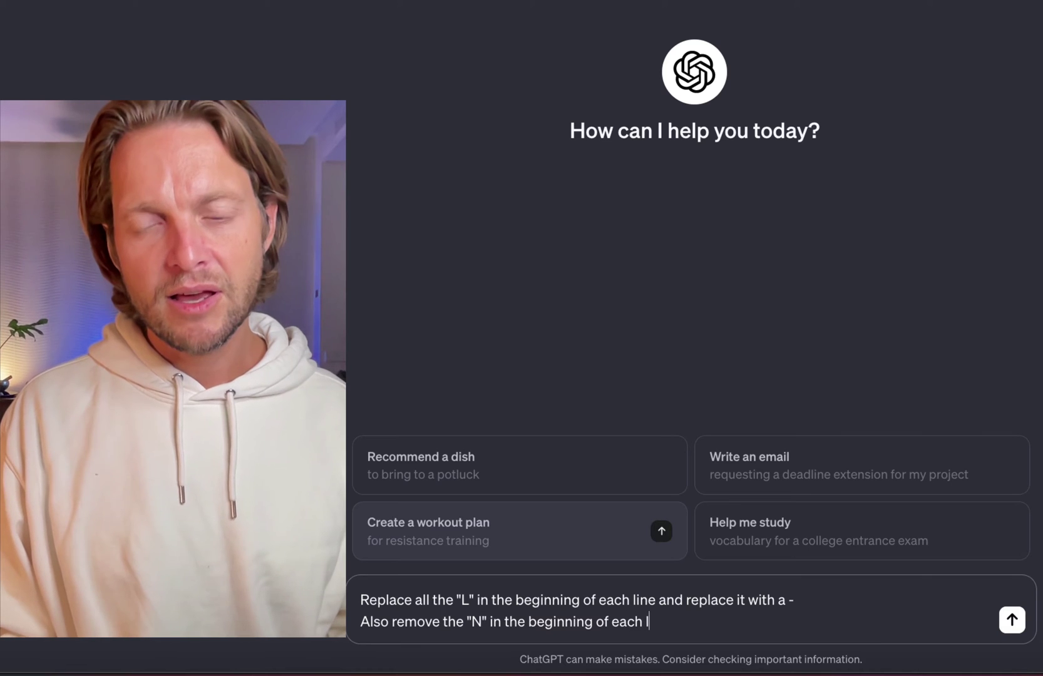
type("ine and")
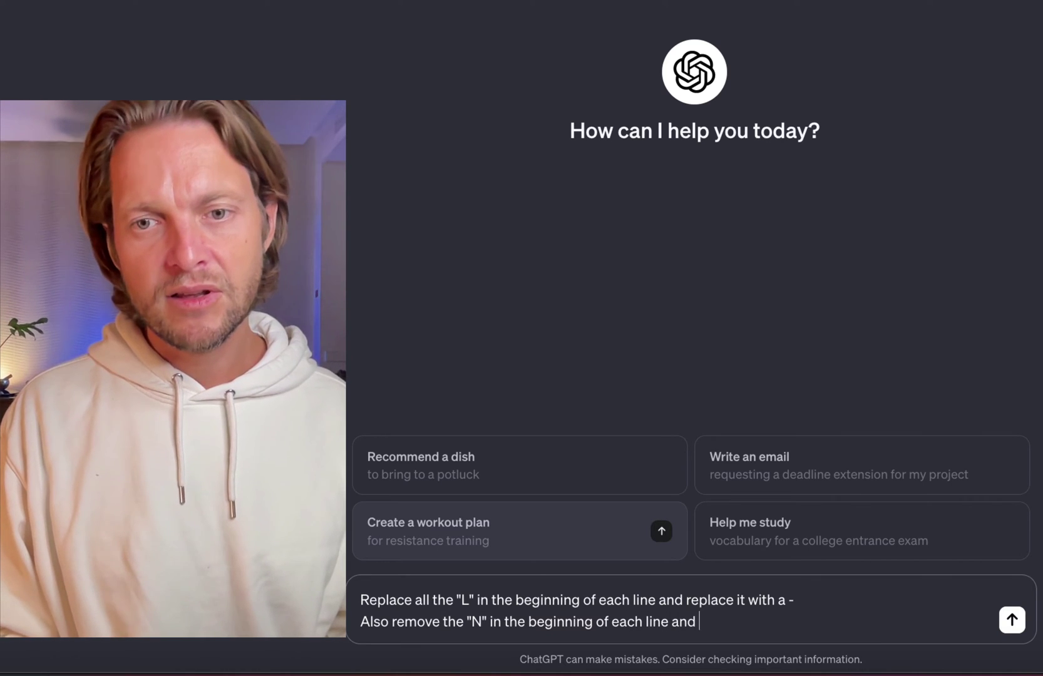
type("replace it w")
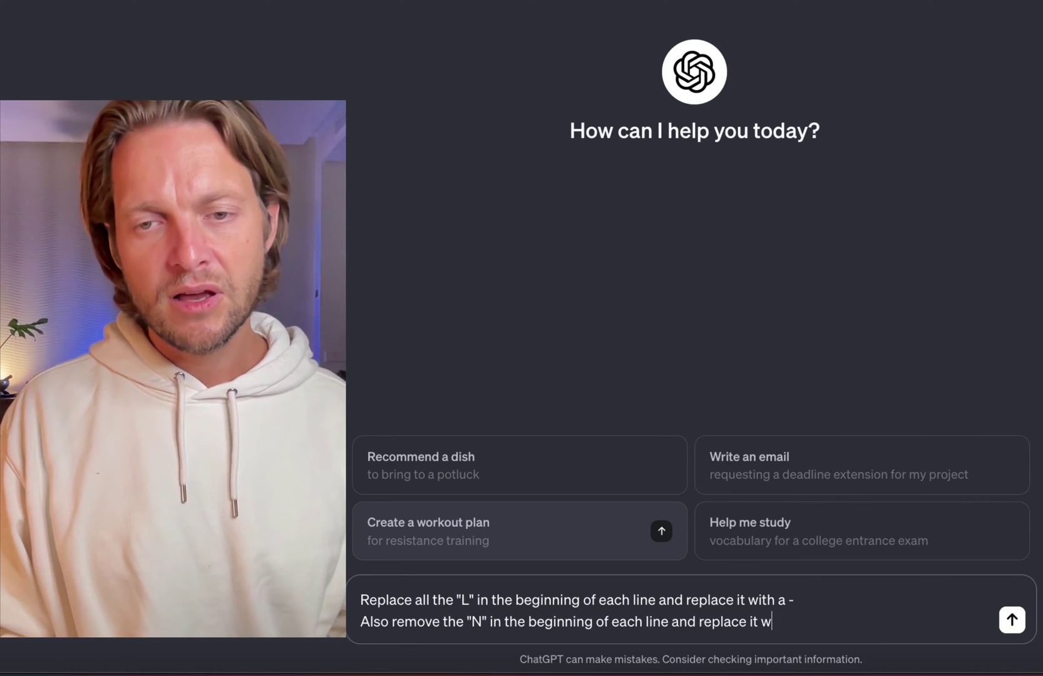
type("ith")
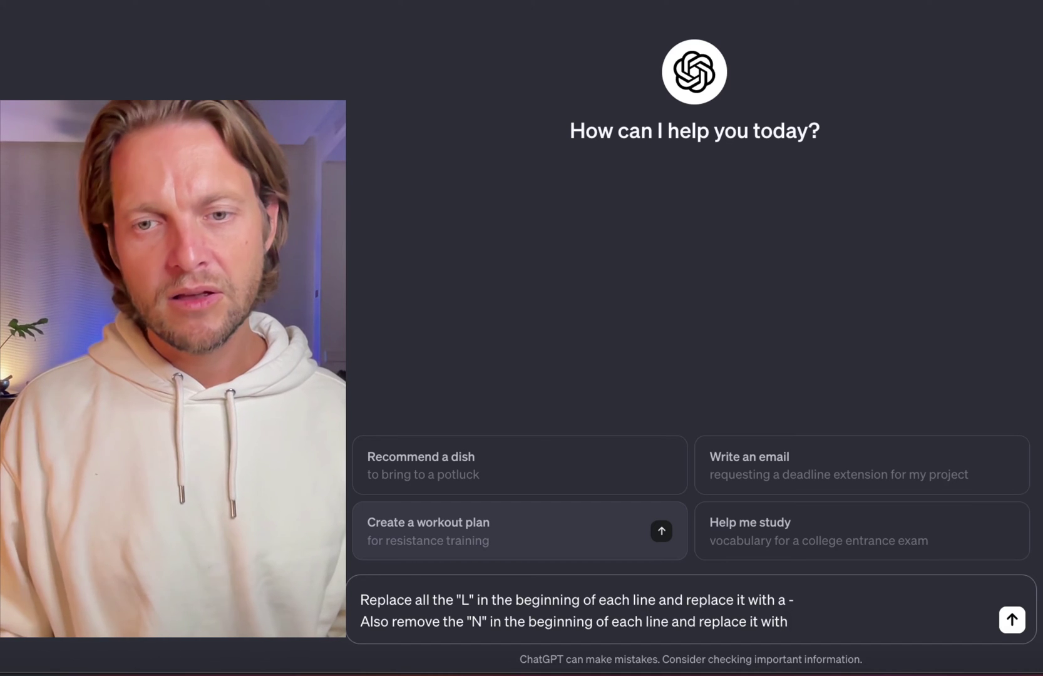
type(" a --")
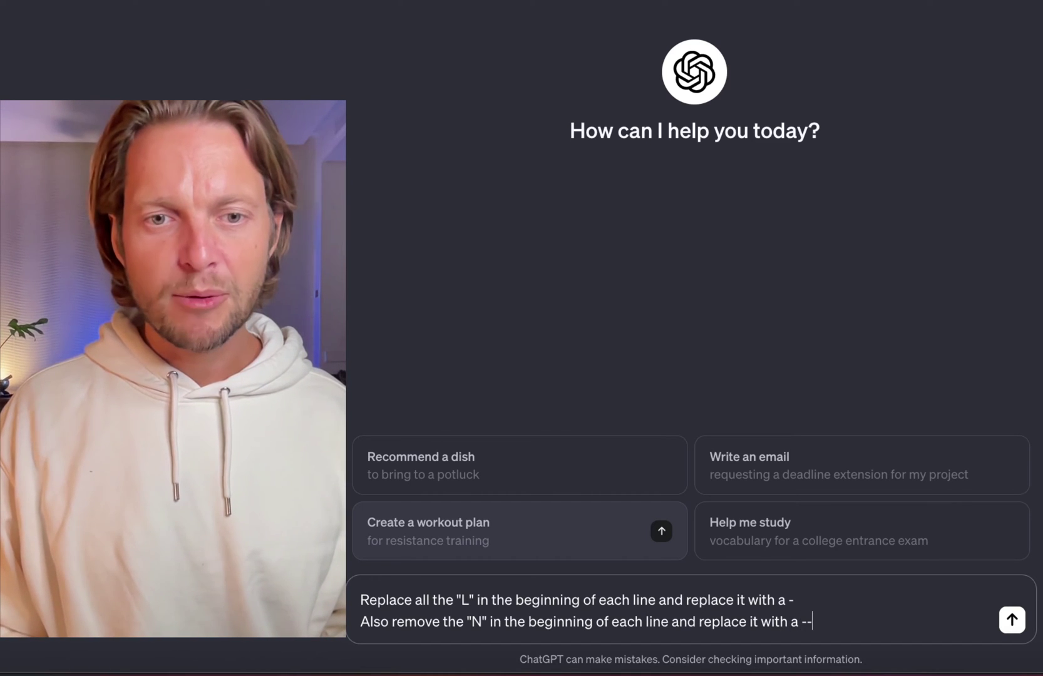
Paste the To Do list into the prompt, send it, and select the rewritten list.
key("shift+Return")
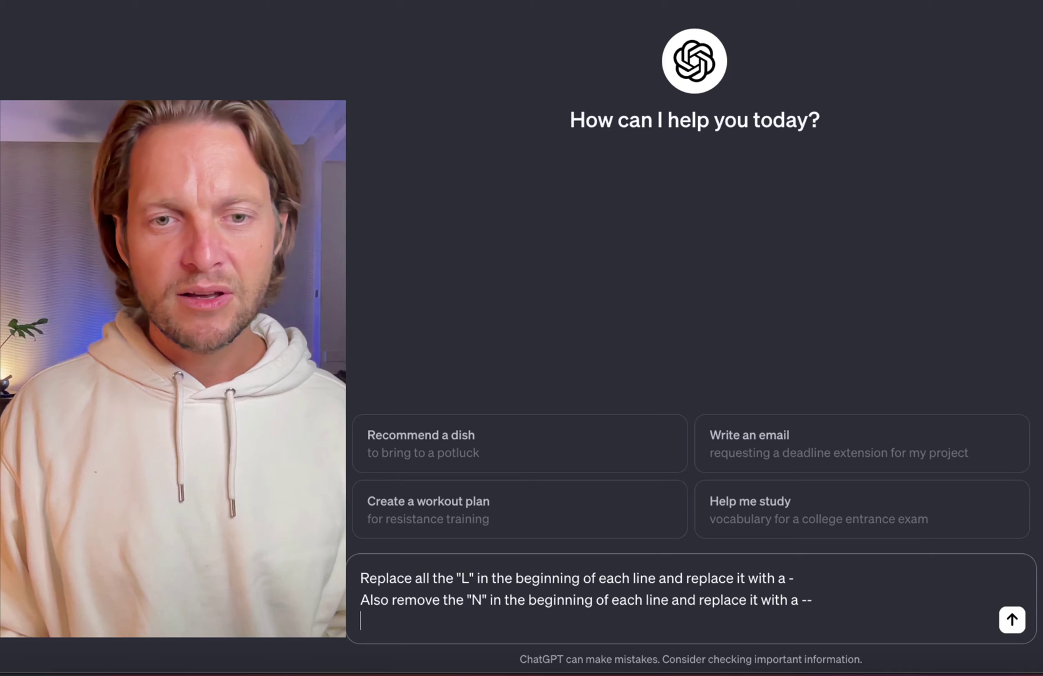
key("ctrl+v")
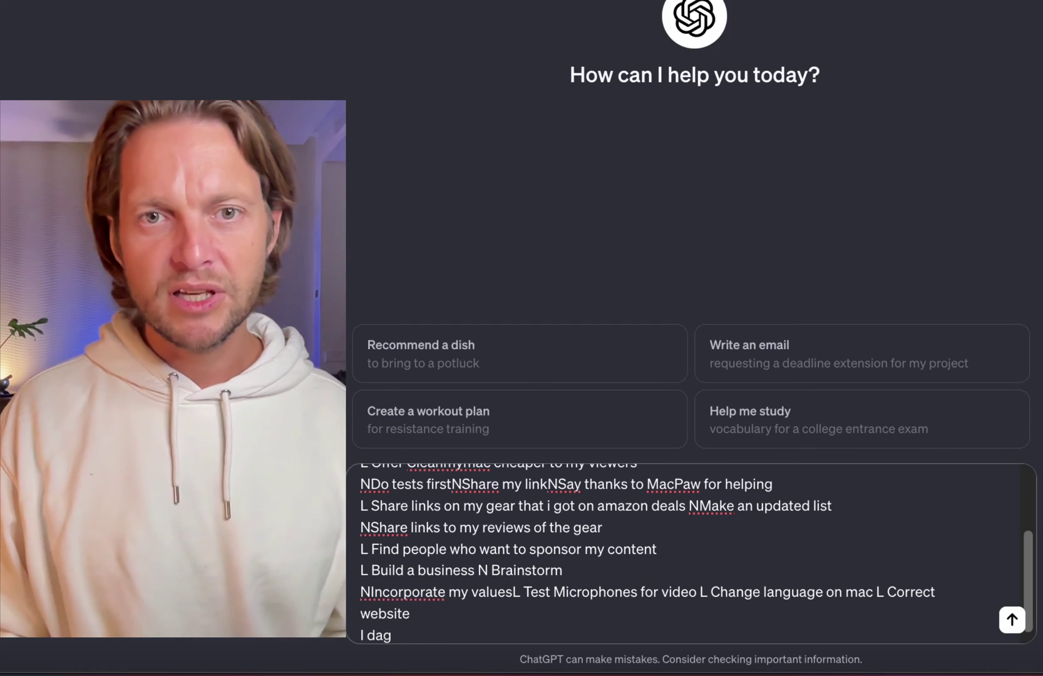
key("Return")
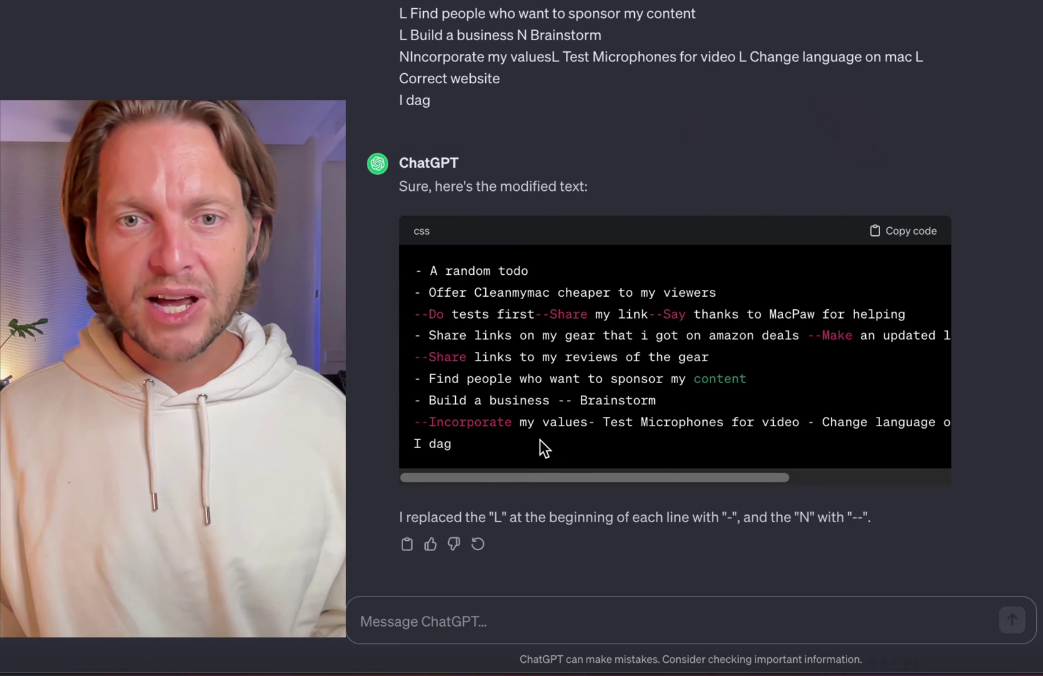
left_click_drag(546, 448, 418, 261)
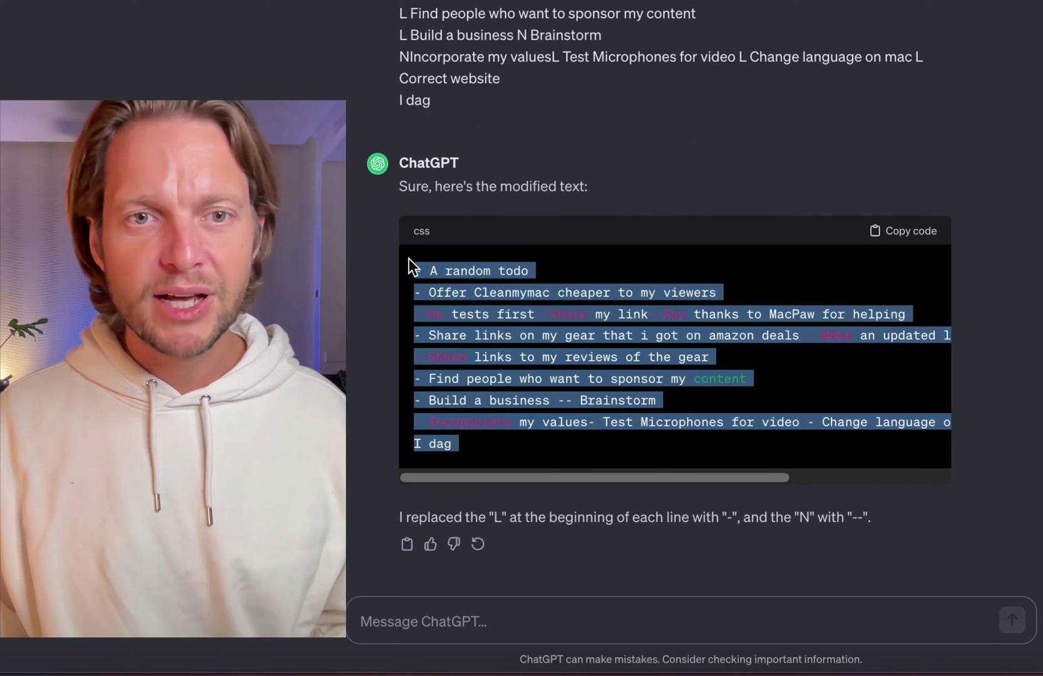
key("super+Tab")
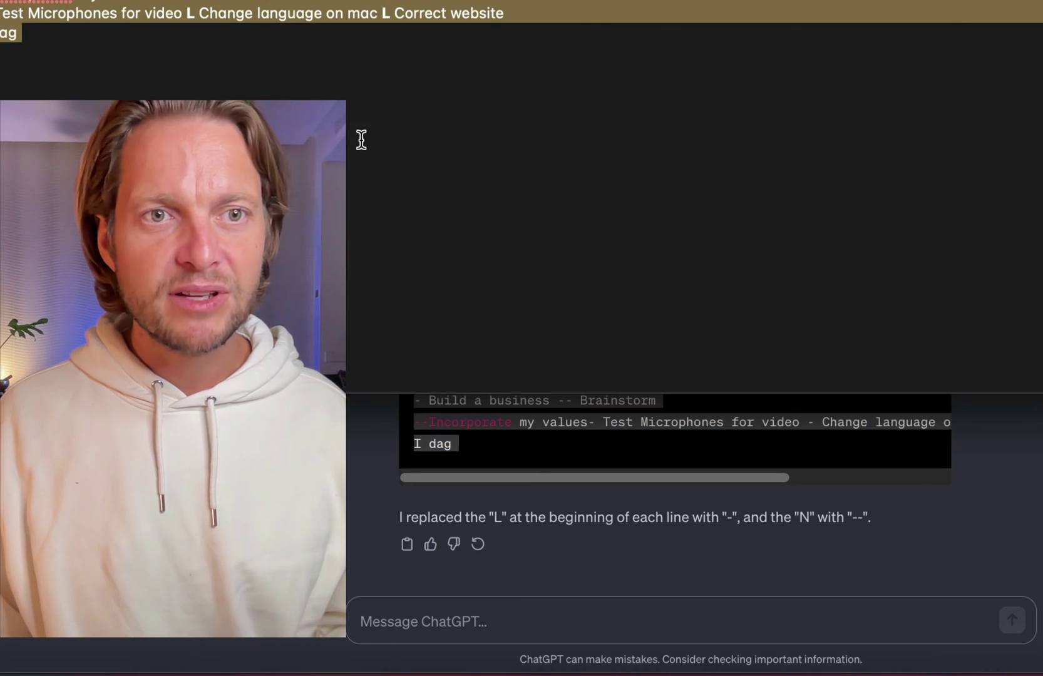
Paste the cleaned dash-formatted list into the note under Test.
key("super+v")
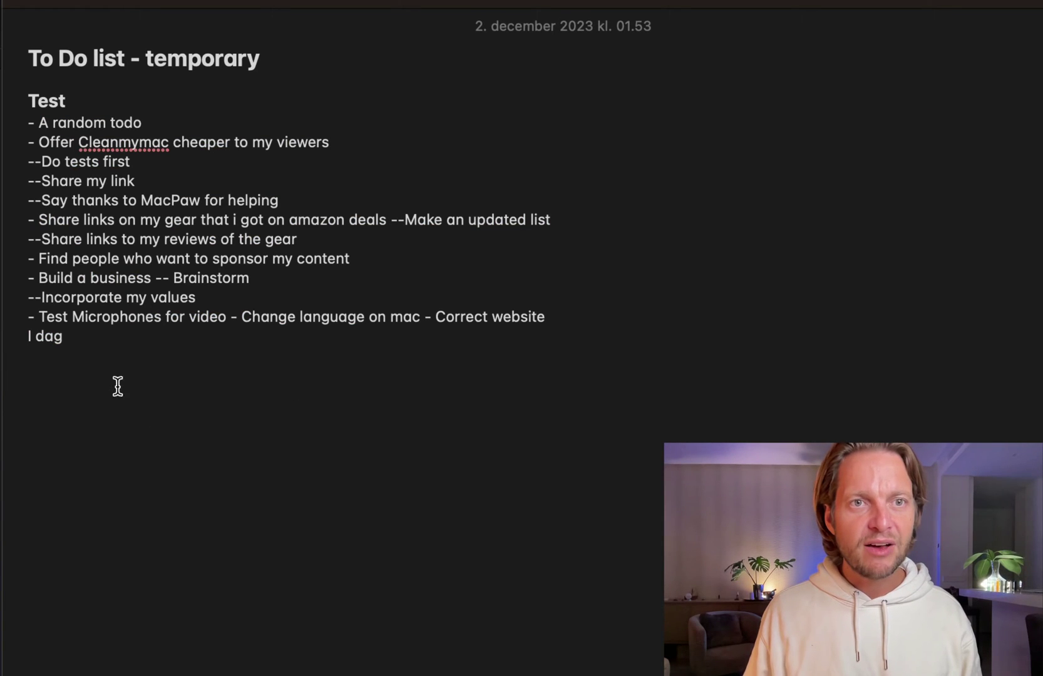
left_click(26, 125)
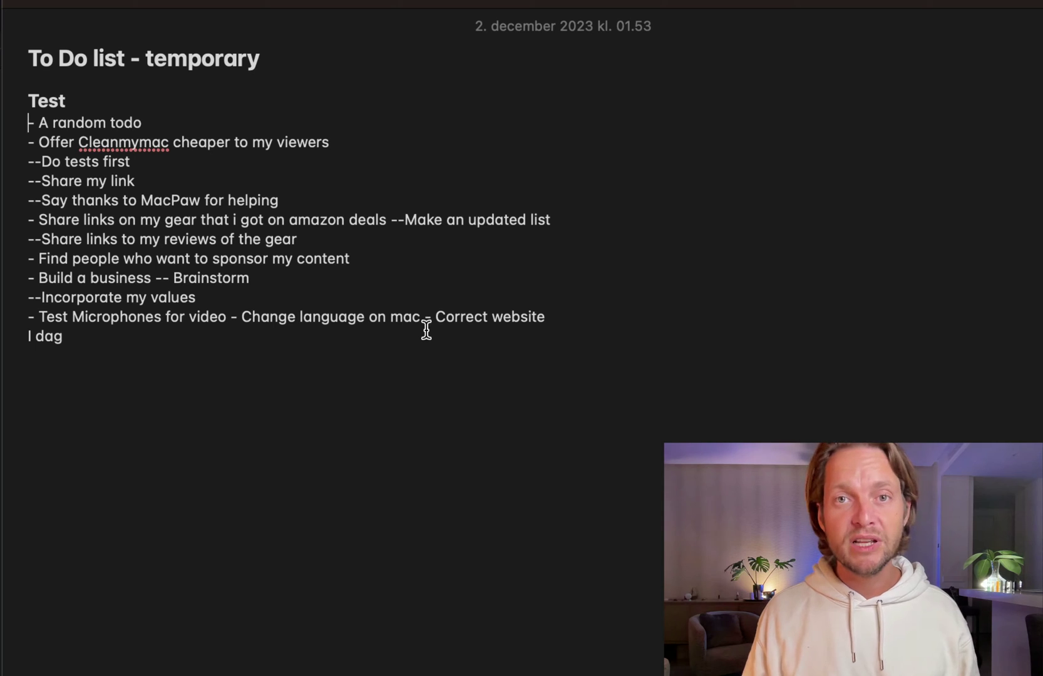
left_click(871, 447, "shift")
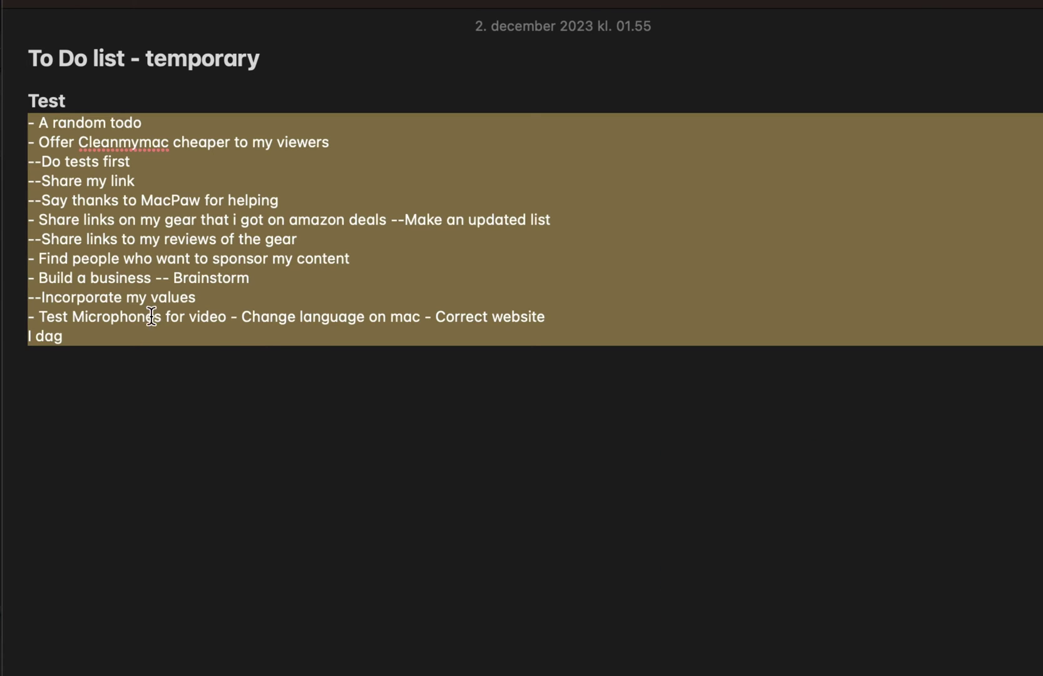
Put '-- Brainstorm' and '--Make an updated list' on their own lines and remove 'I dag'.
left_click(173, 278)
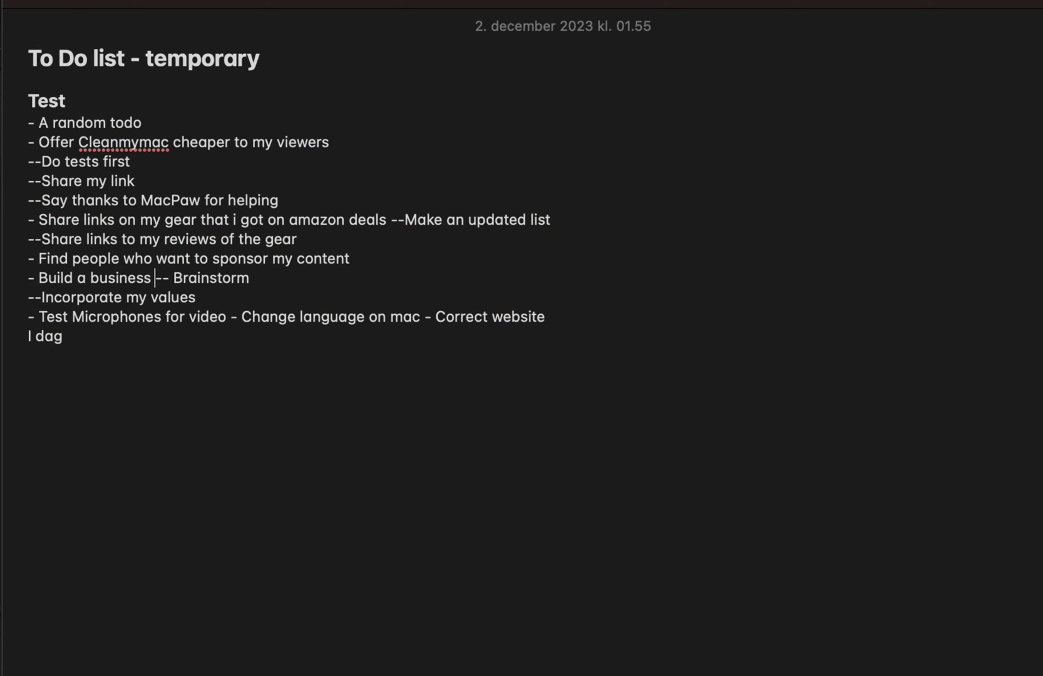
key("Return")
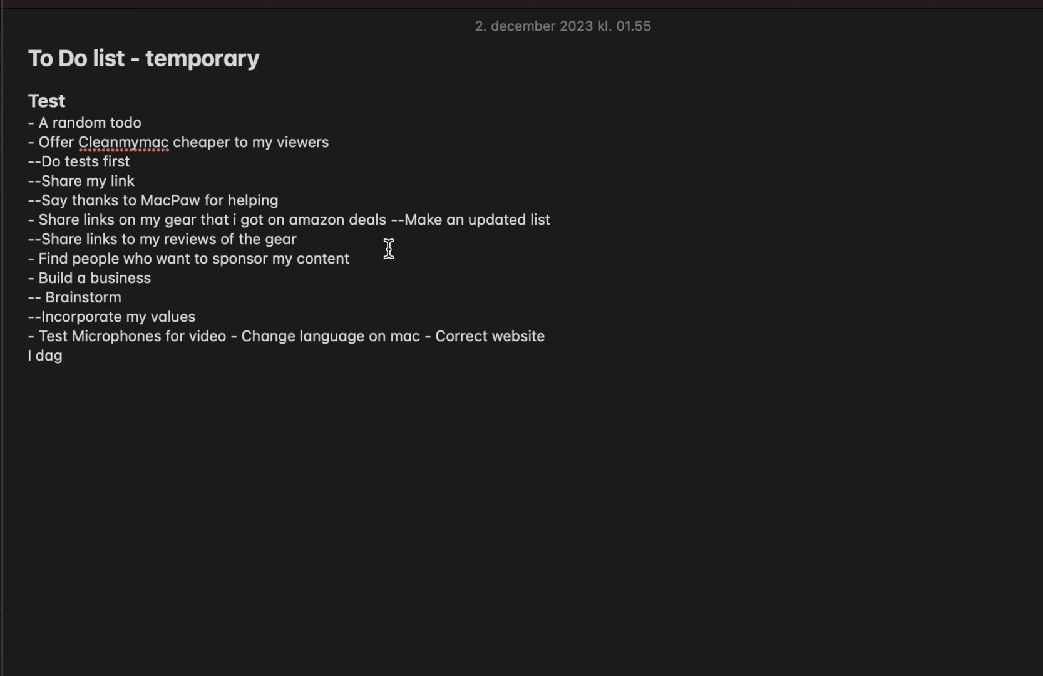
left_click(385, 219)
key("Return")
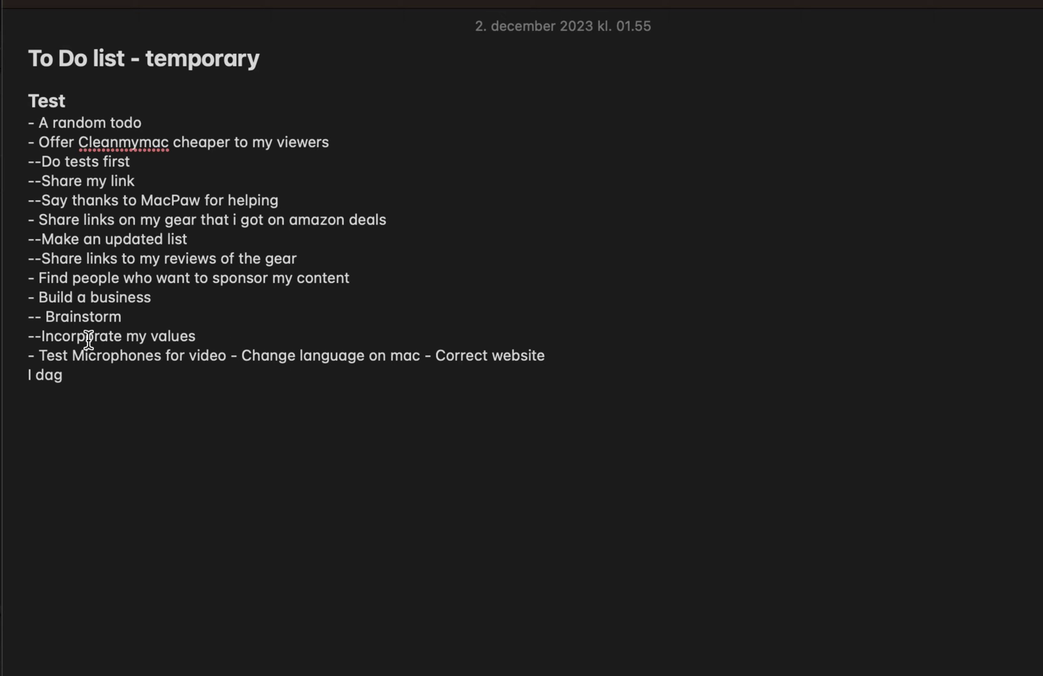
left_click(40, 336)
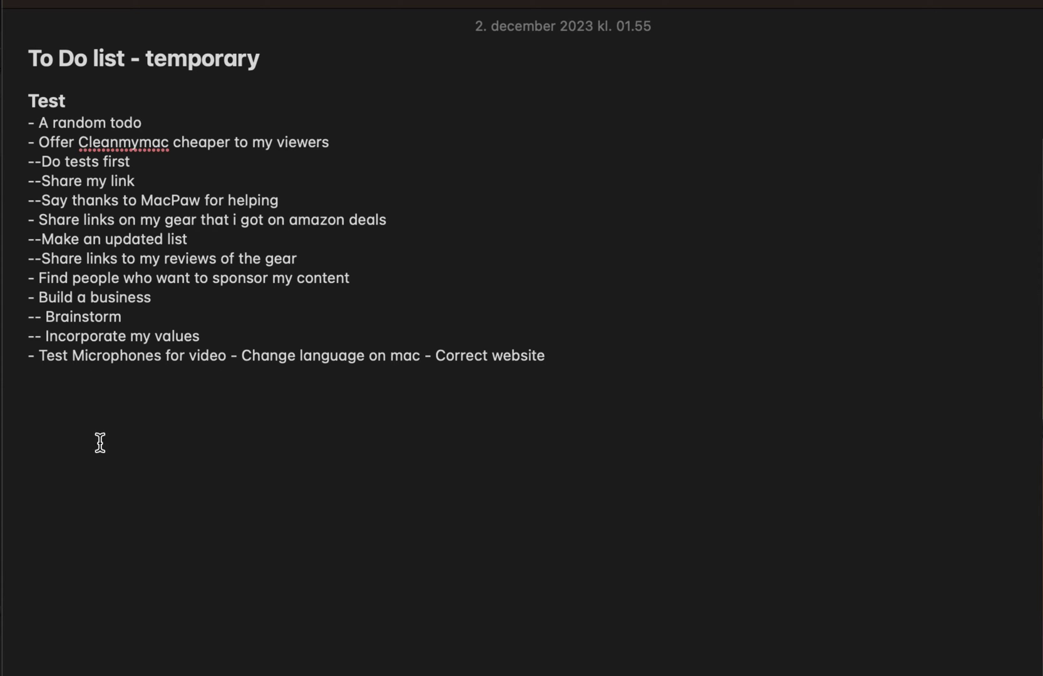
double_click(574, 359)
left_click(540, 335)
Select the Test list lines in the note and turn them into a checklist.
left_click_drag(571, 351, 24, 112)
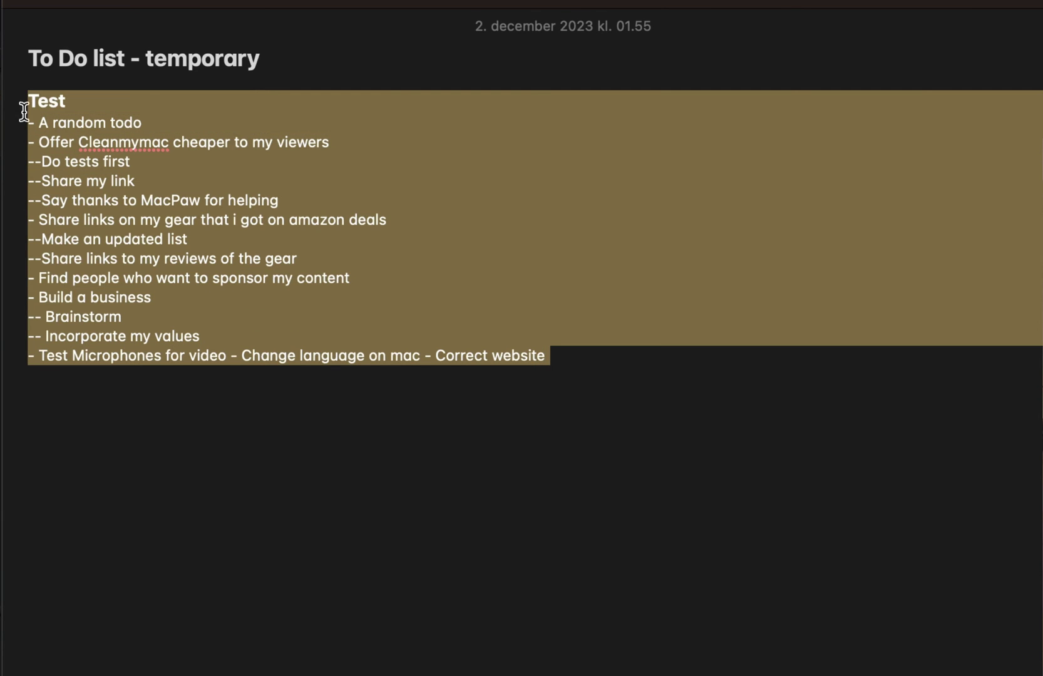
key("super+Tab")
key("super+Tab")
key("super+Tab")
key("super+Tab")
key("super+Tab")
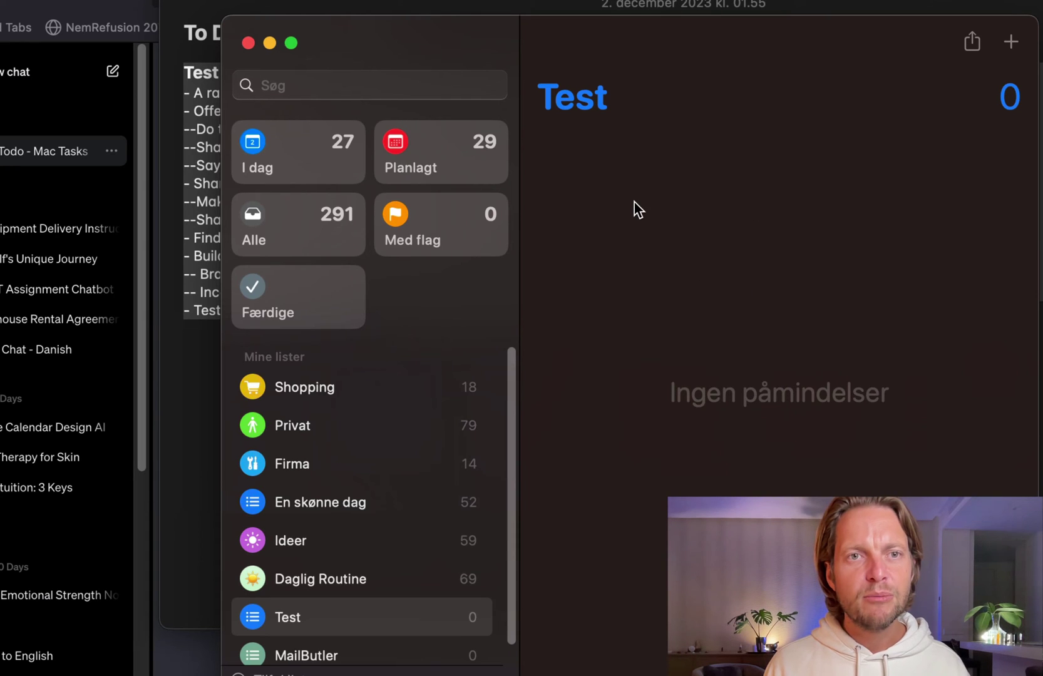
key("super+Tab")
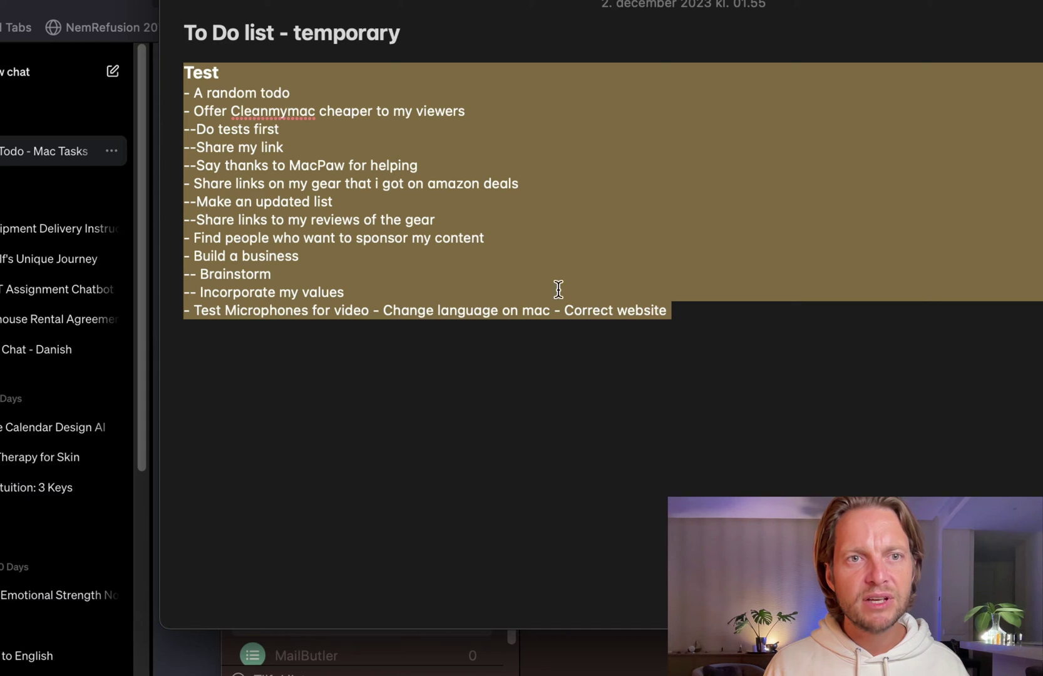
left_click(540, 315)
left_click(758, 306)
left_click_drag(757, 306, 93, 93)
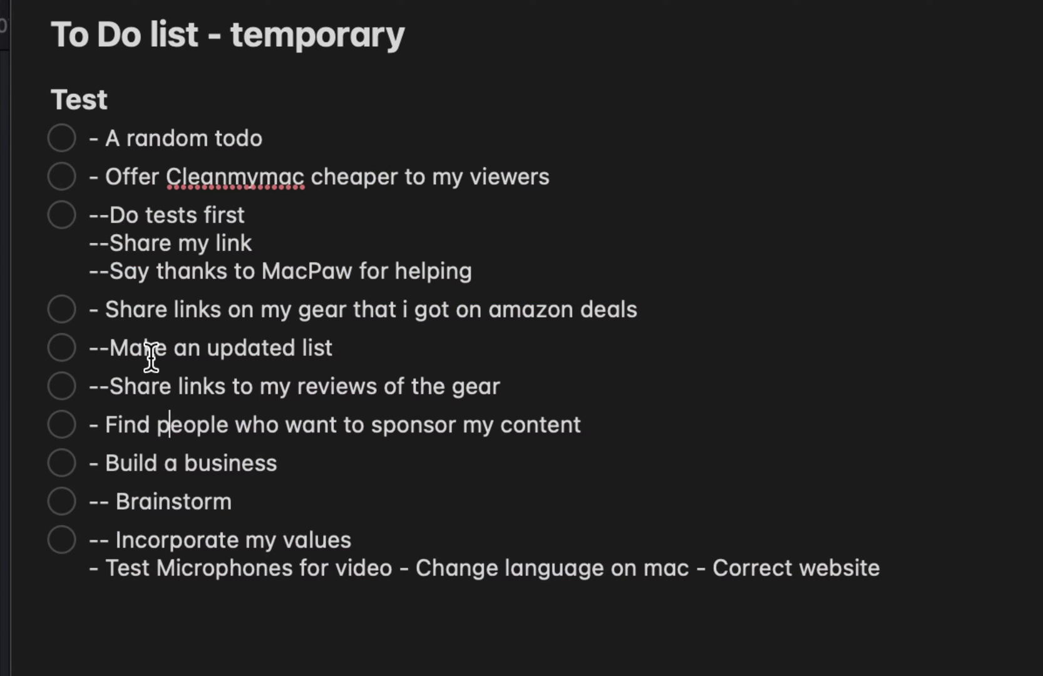
Select all the checklist items and bring up their context menu for copying.
left_click(101, 230)
left_click(89, 215)
left_click(939, 593)
left_click_drag(939, 594, 3, 139)
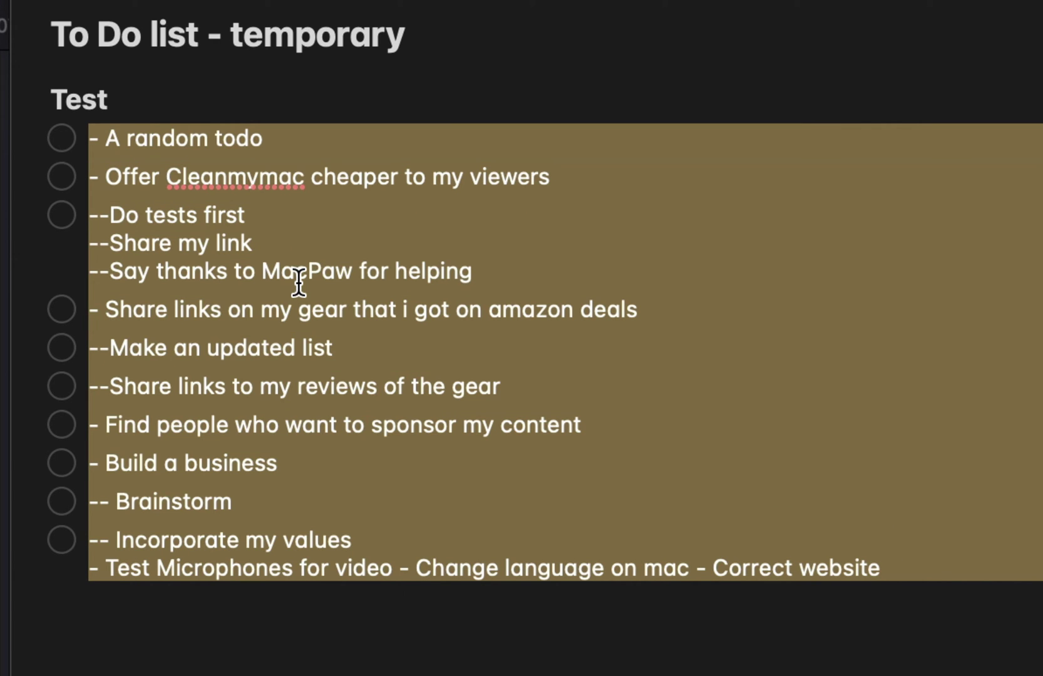
right_click(362, 287)
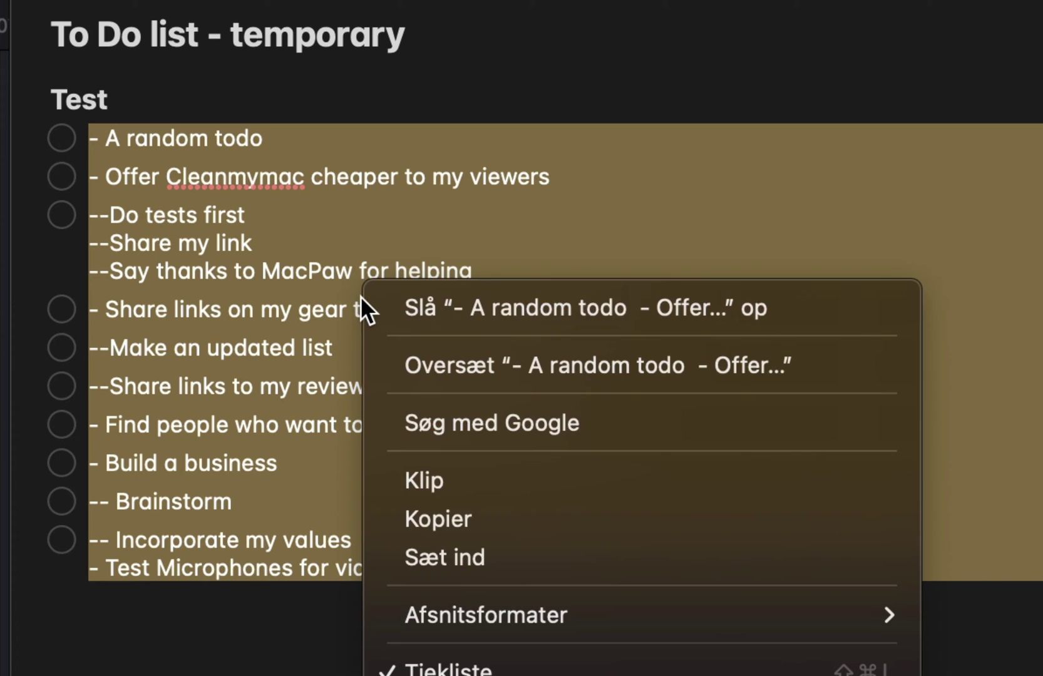
Copy the checklist items and paste them as new reminders in the Reminders Test list.
left_click(519, 517)
key("super+Tab")
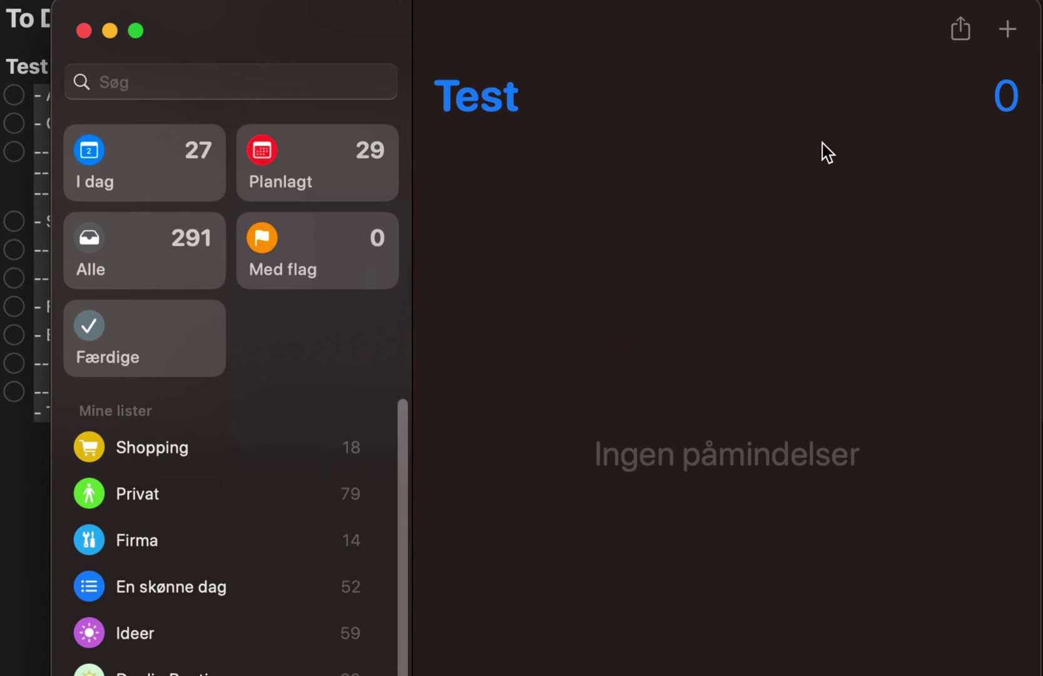
left_click(1005, 28)
key("super+v")
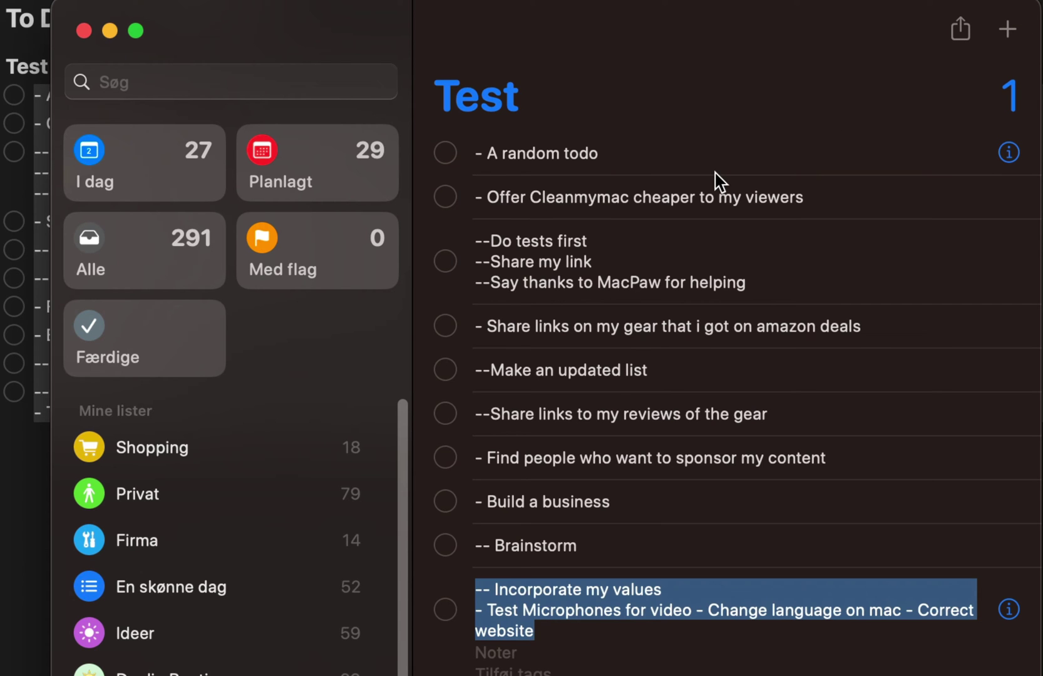
scroll(688, 410, "up", 3)
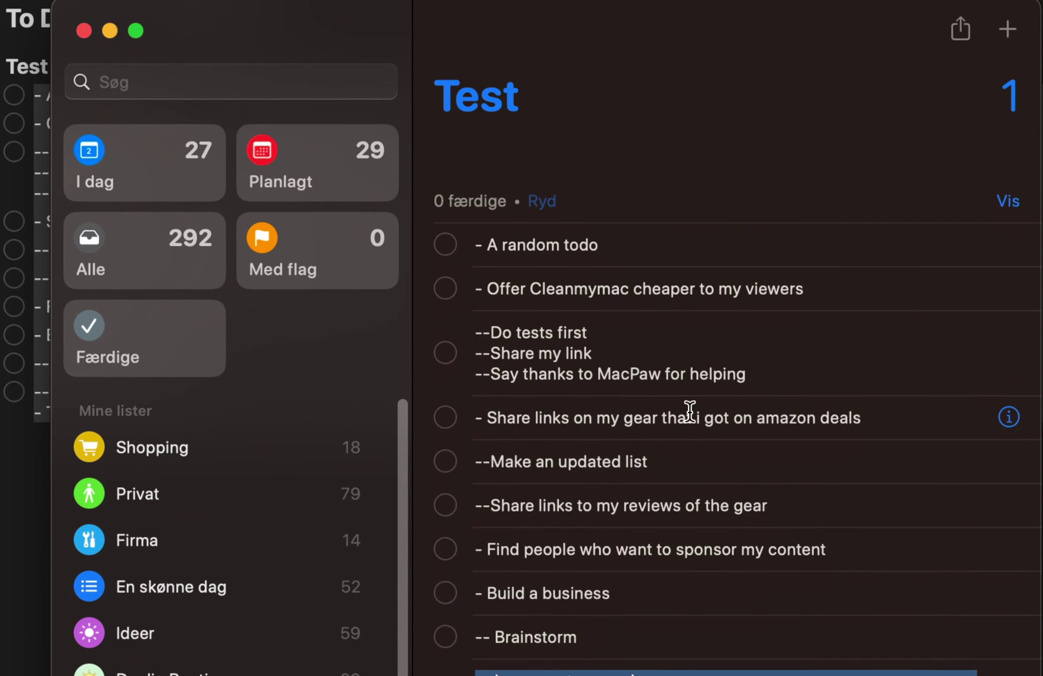
scroll(689, 409, "down", 3)
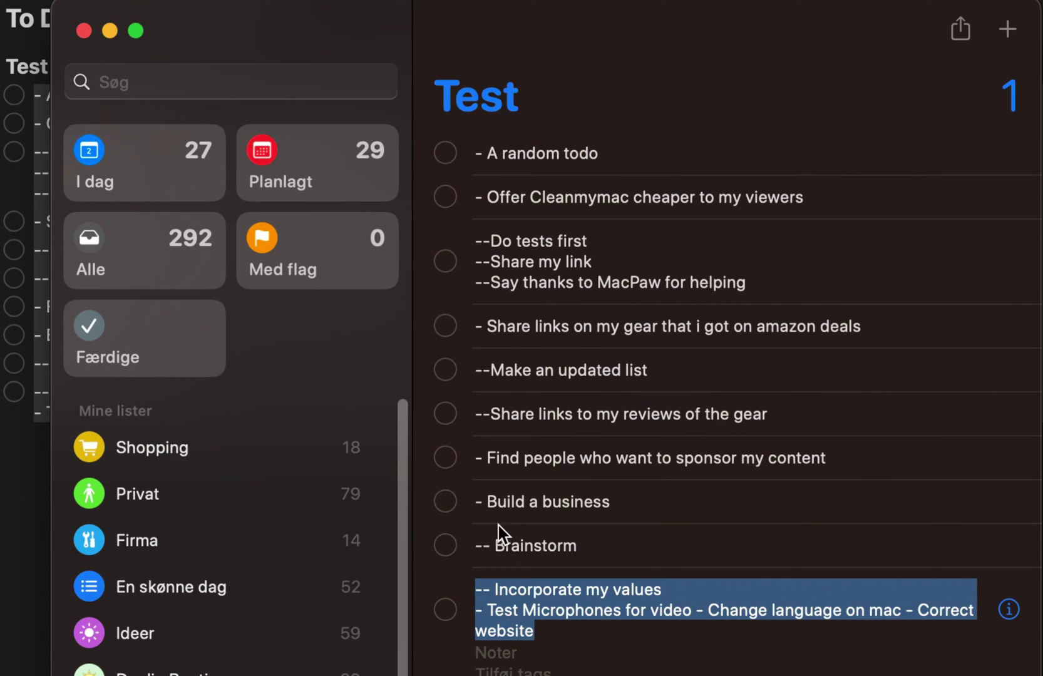
scroll(647, 538, "up", 2)
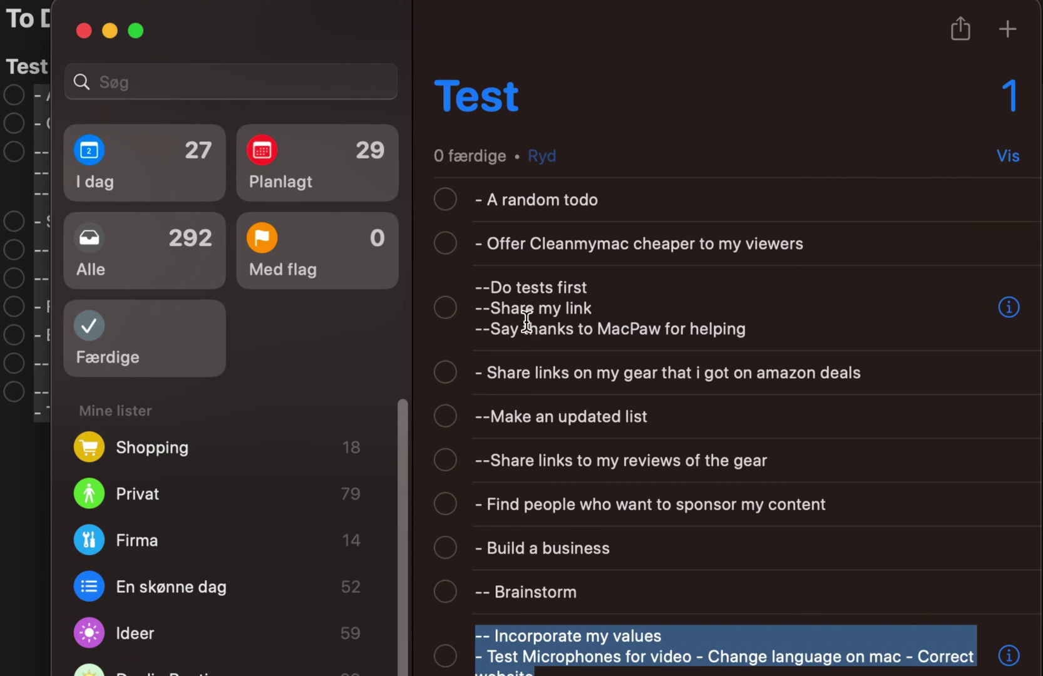
Delete all the pasted reminders, Offer Cleanmymac through Brainstorm, leaving the Test list empty.
left_click(659, 291)
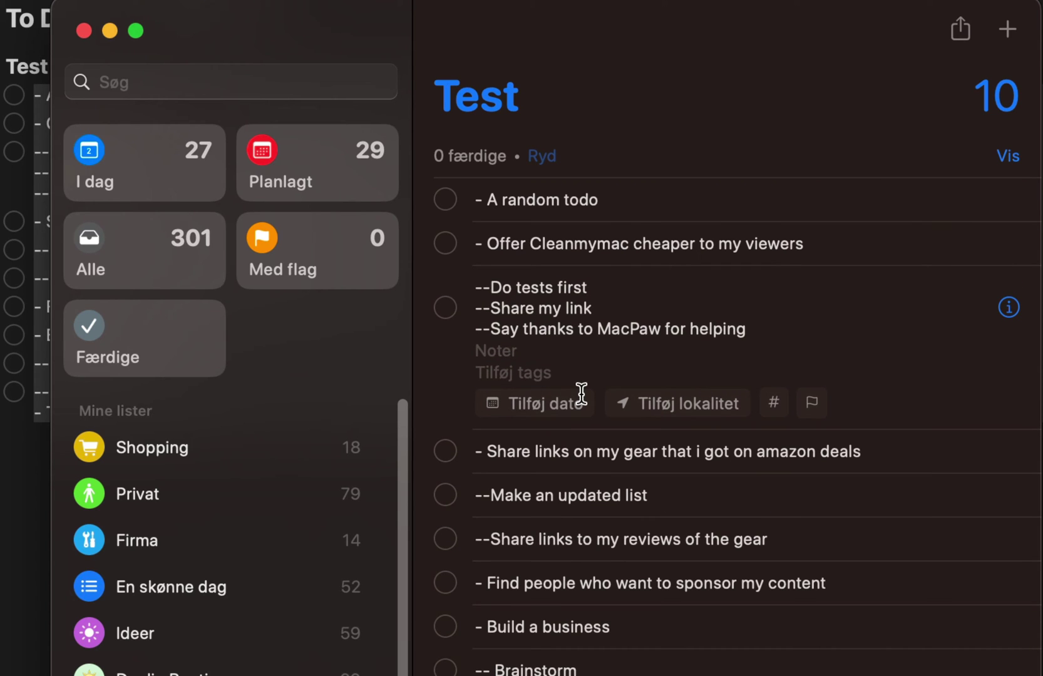
key("super+z")
key("super+z")
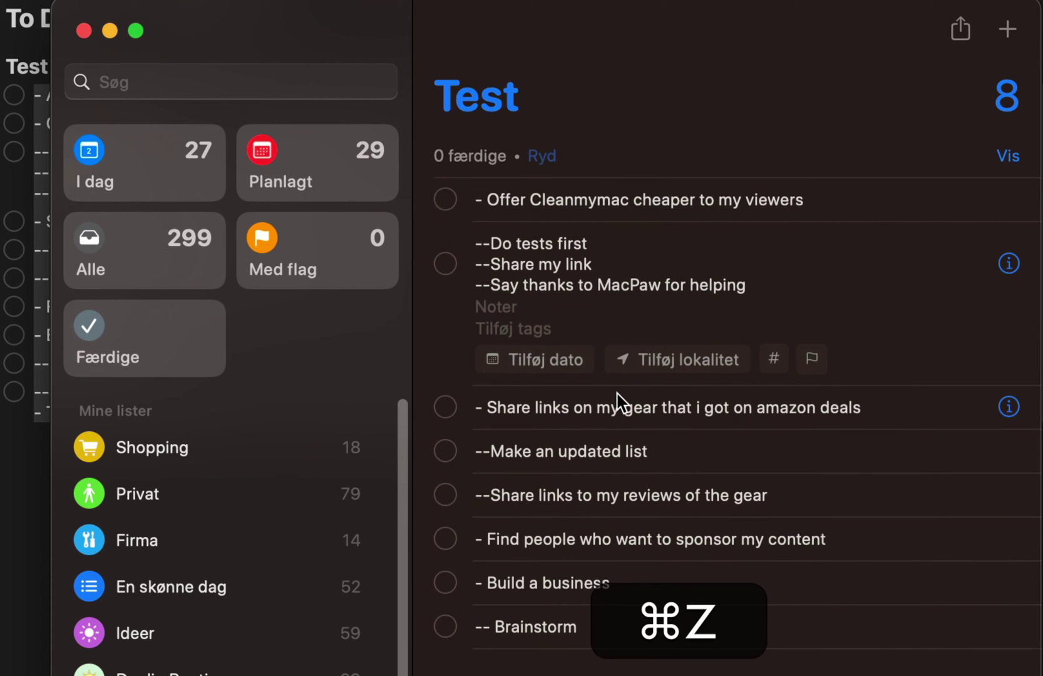
left_click(736, 627)
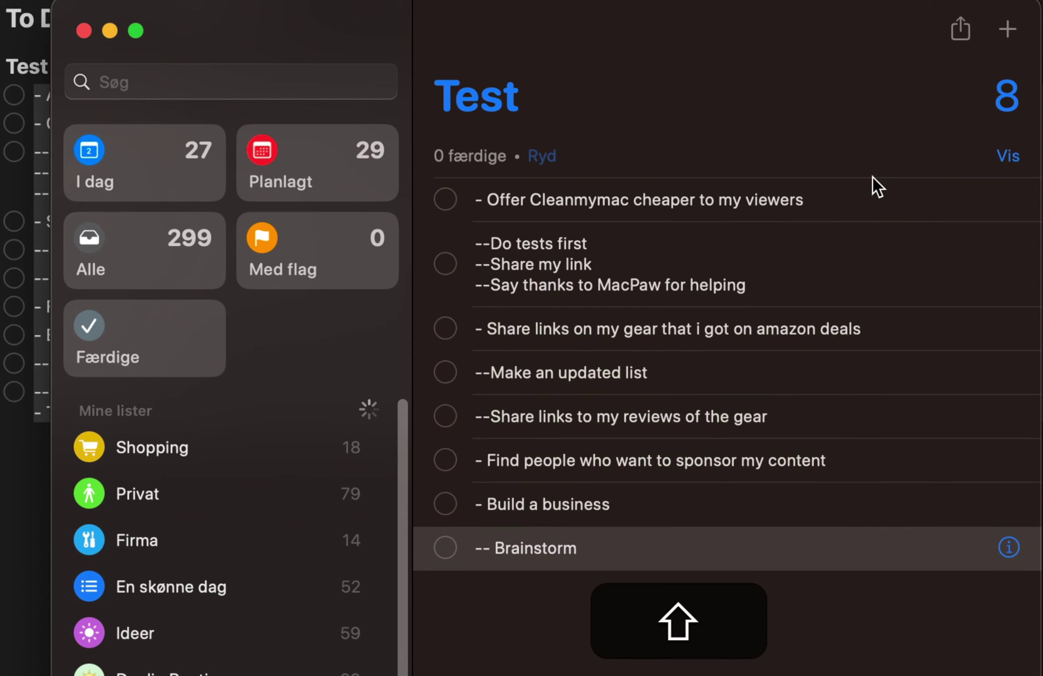
left_click(876, 205, "shift")
key("shift+BackSpace")
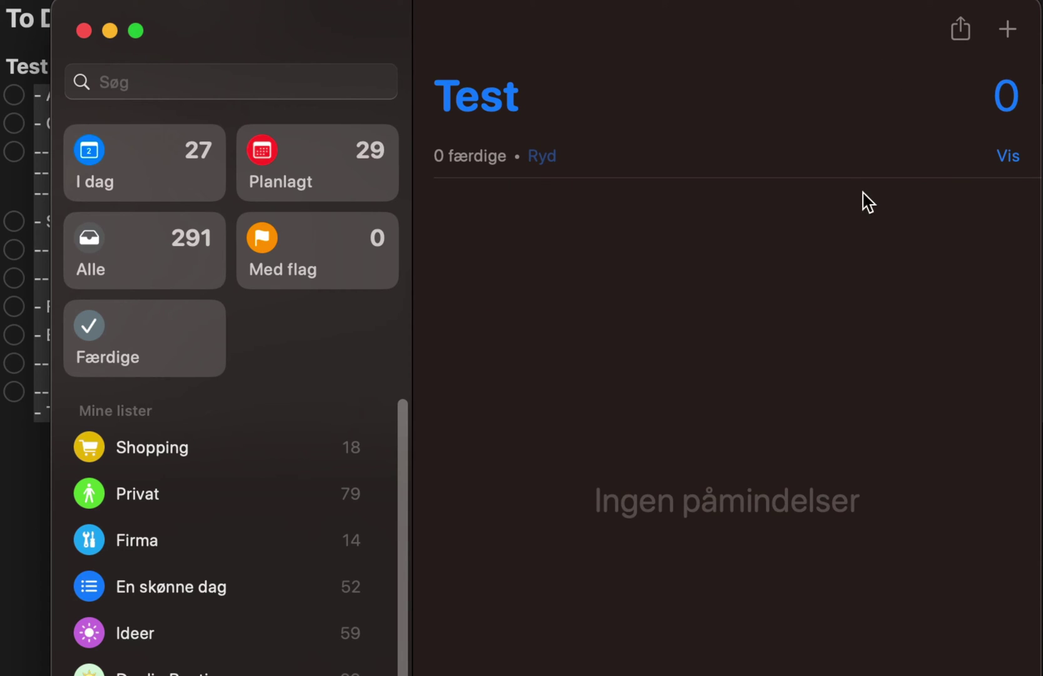
key("super+Tab")
Remove the dashes before A random todo and Offer Cleanmymac, and indent Do tests first as a sub-item.
left_click(220, 420)
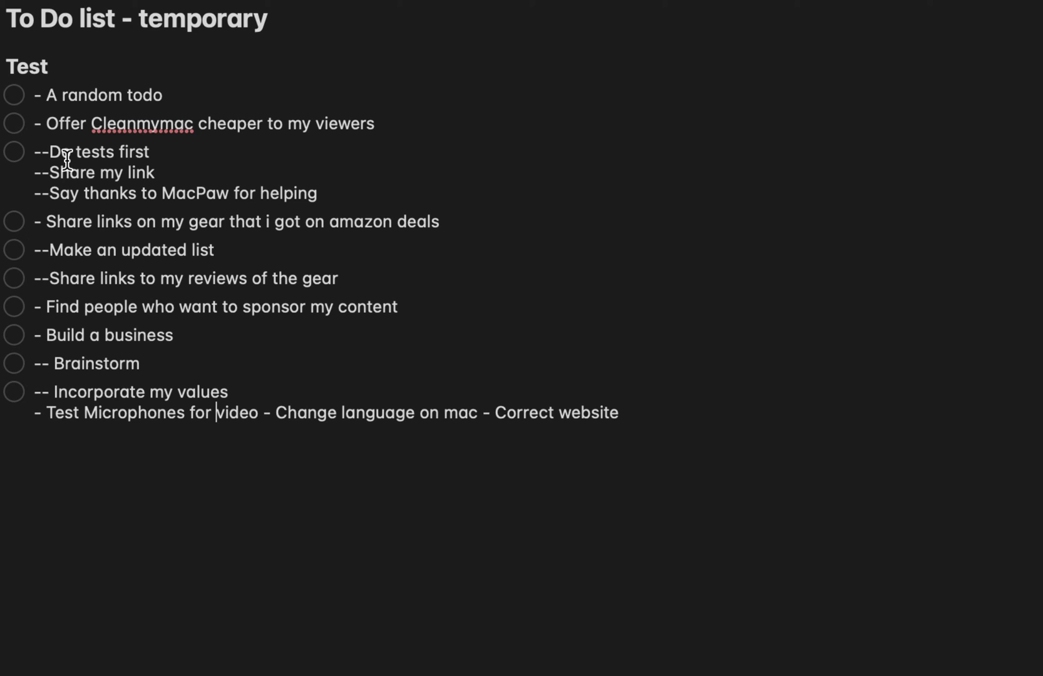
key("shift+Left")
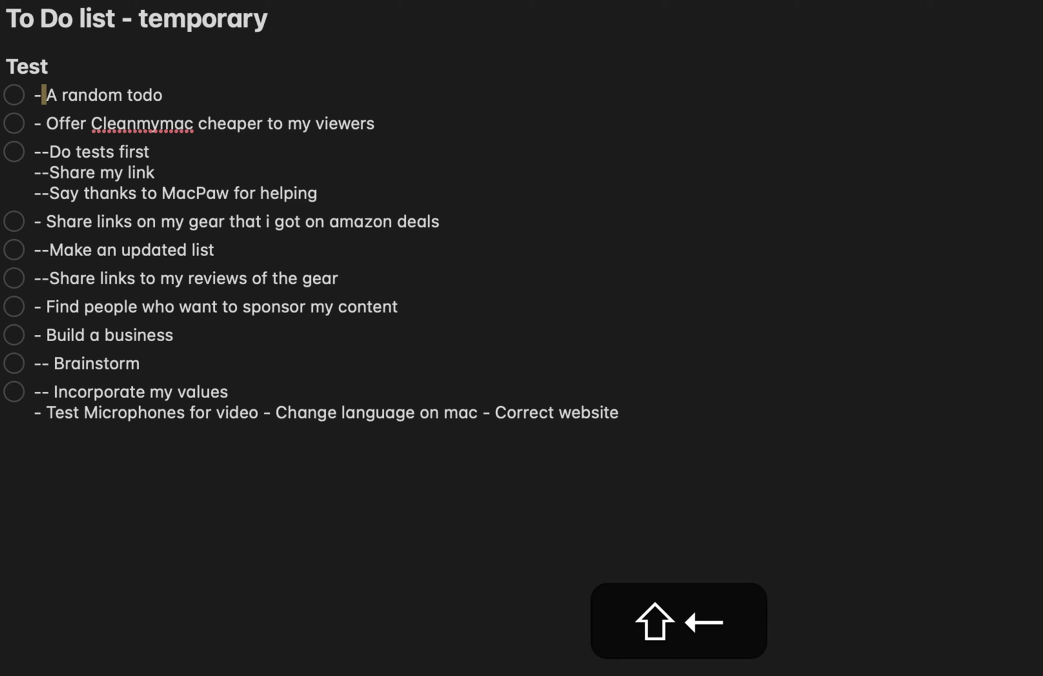
key("BackSpace")
key("Down")
key("Delete")
key("Delete")
key("Down")
key("Delete")
key("Delete")
key("Tab")
key("Down")
key("Down")
key("Down")
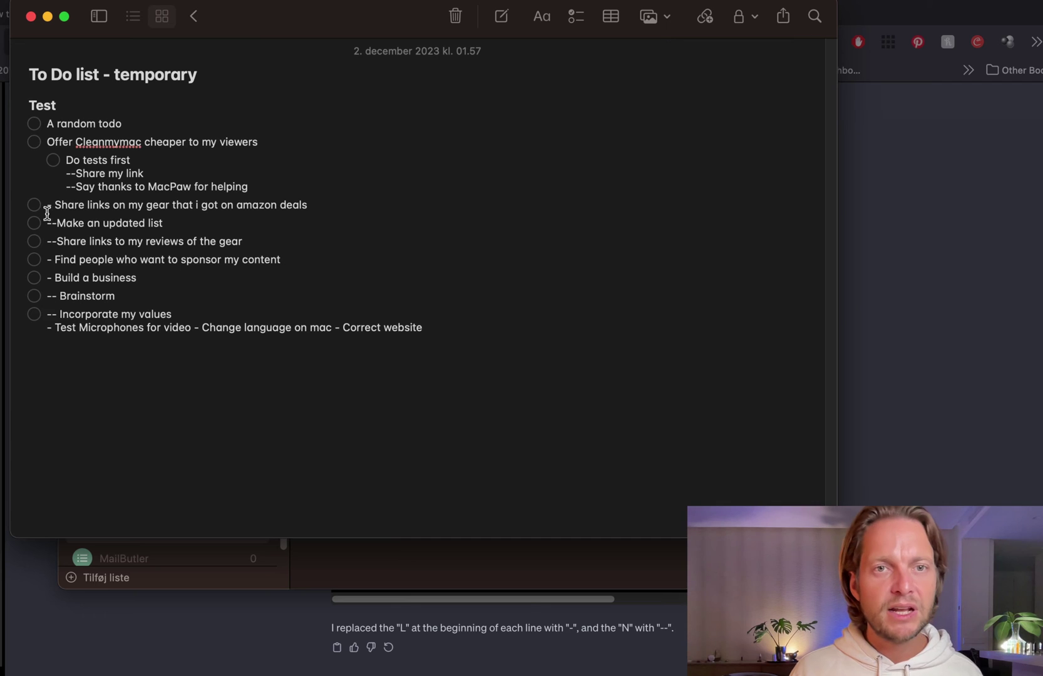
key("Tab")
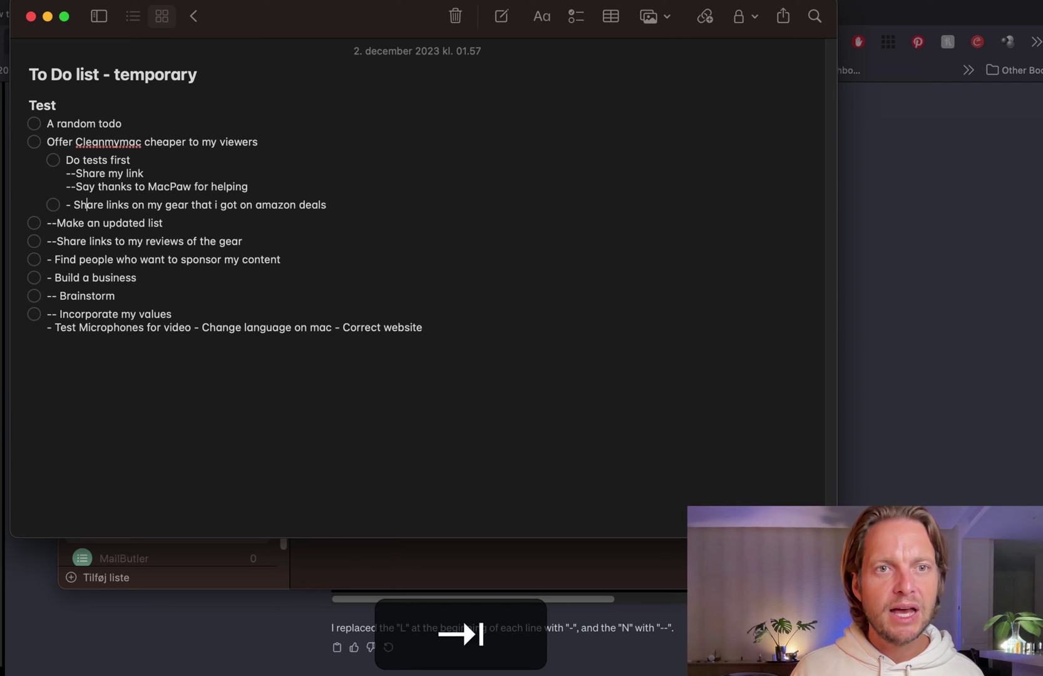
key("super+z")
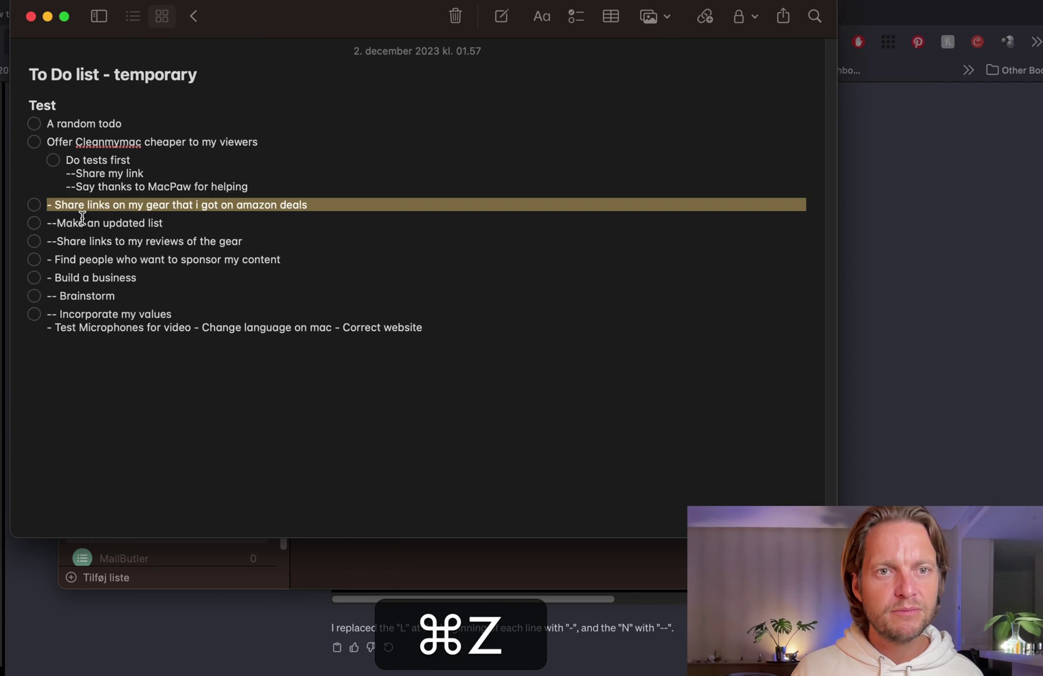
Indent Make an updated list under the Share links on my gear item.
left_click(72, 221)
key("Tab")
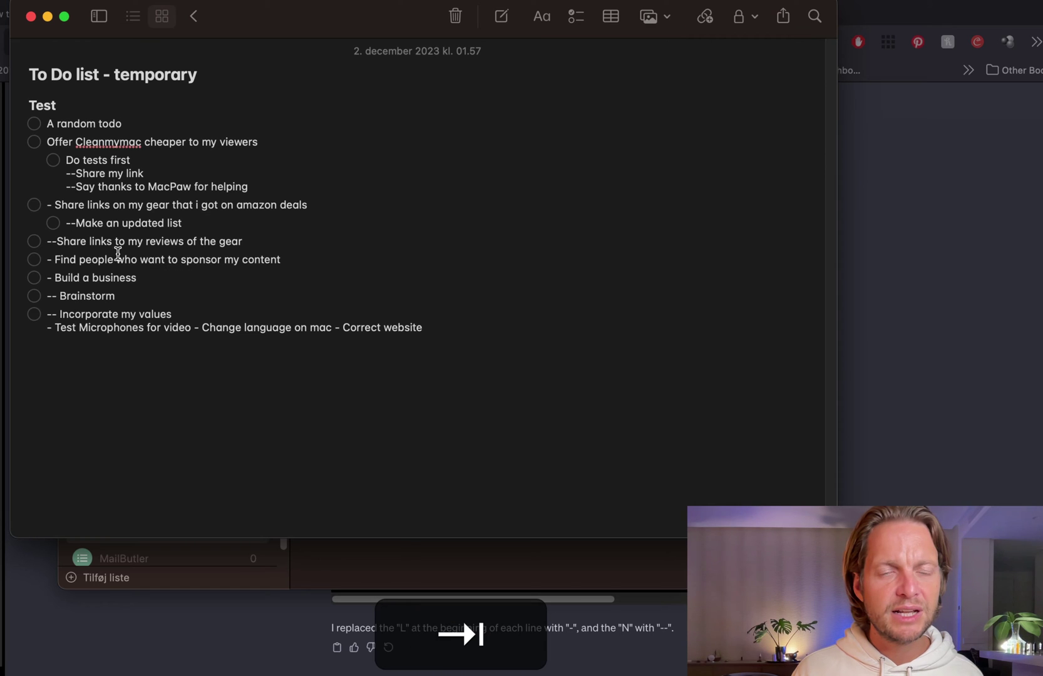
left_click_drag(126, 241, 126, 260)
key("Tab")
key("super+z")
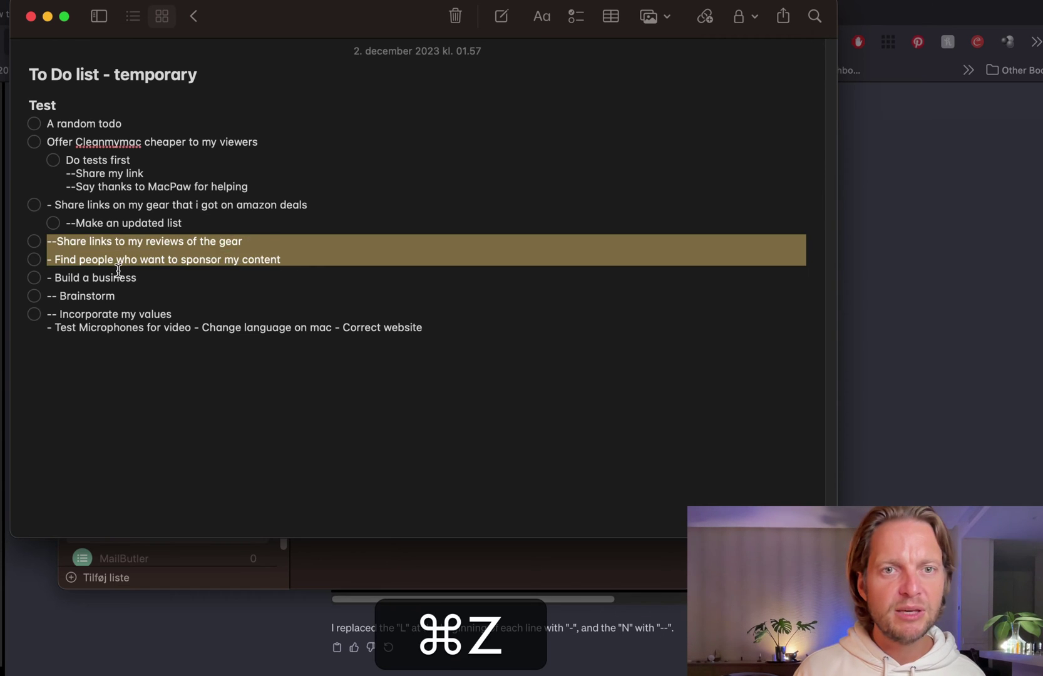
left_click(262, 249)
key("Return")
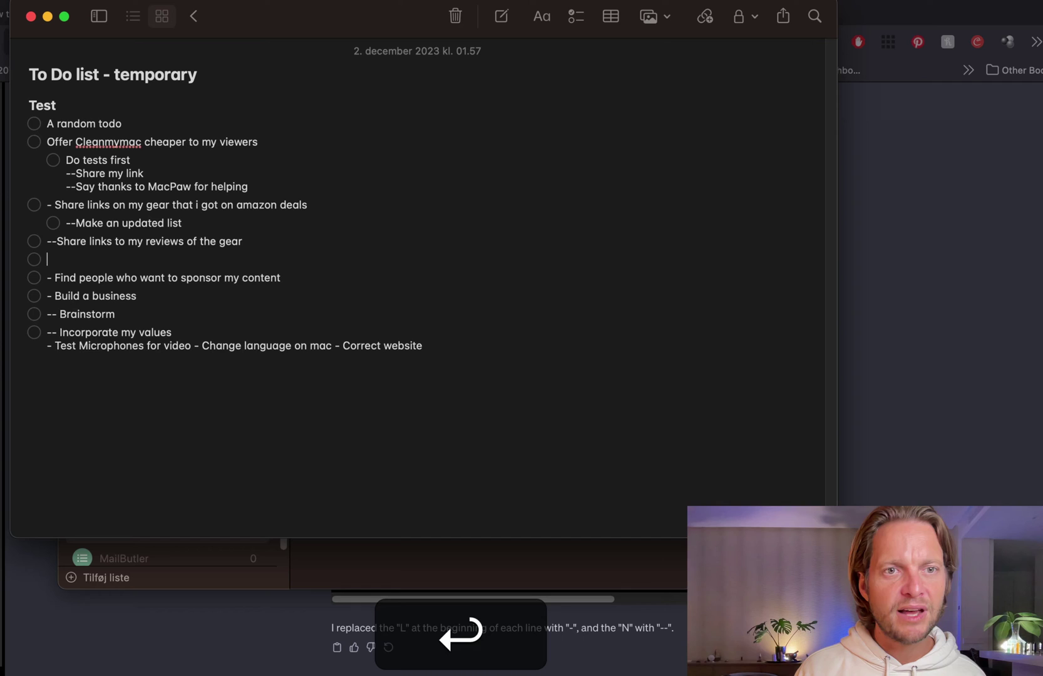
key("BackSpace")
key("Tab")
key("Down")
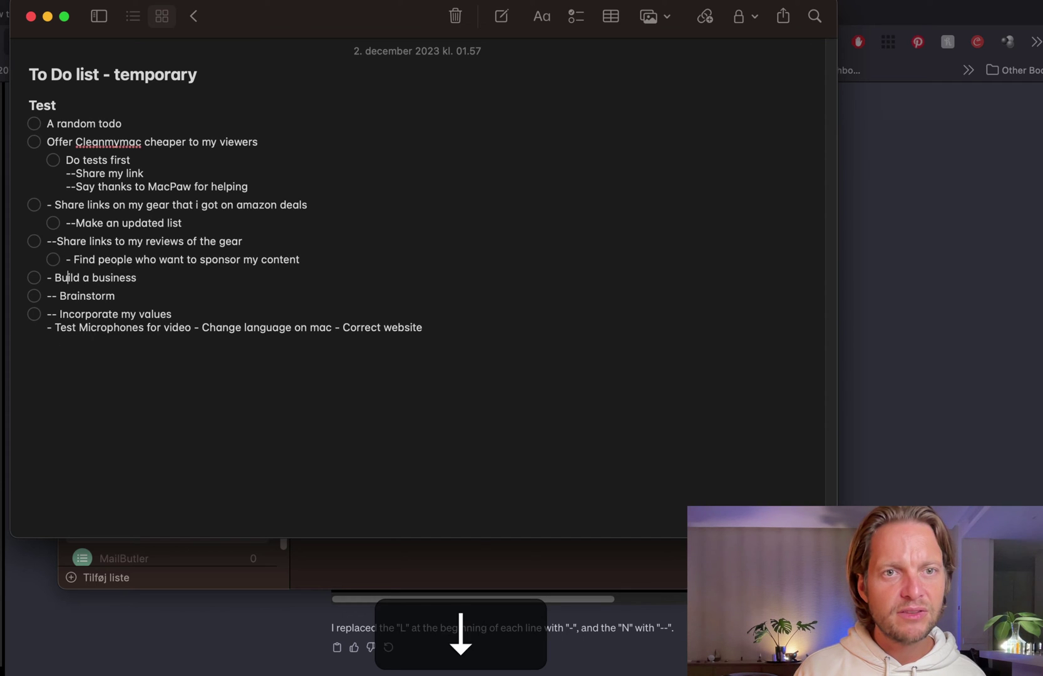
key("super+z")
Indent Share links to my reviews, Brainstorm and Incorporate my values as sub-items.
key("super+Up")
key("Tab")
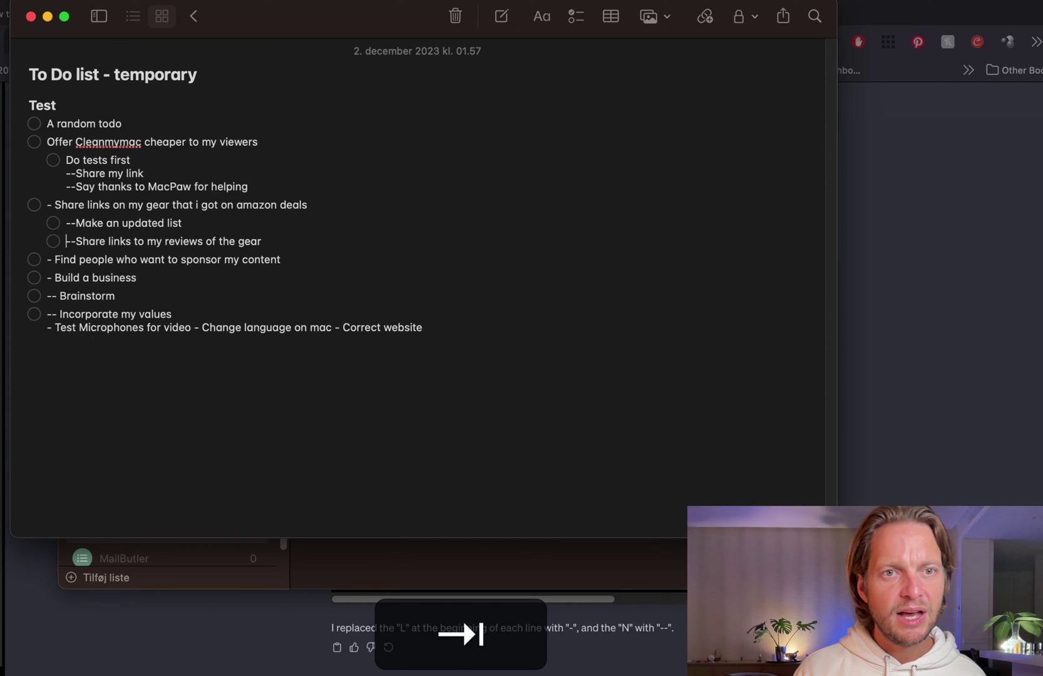
key("Up")
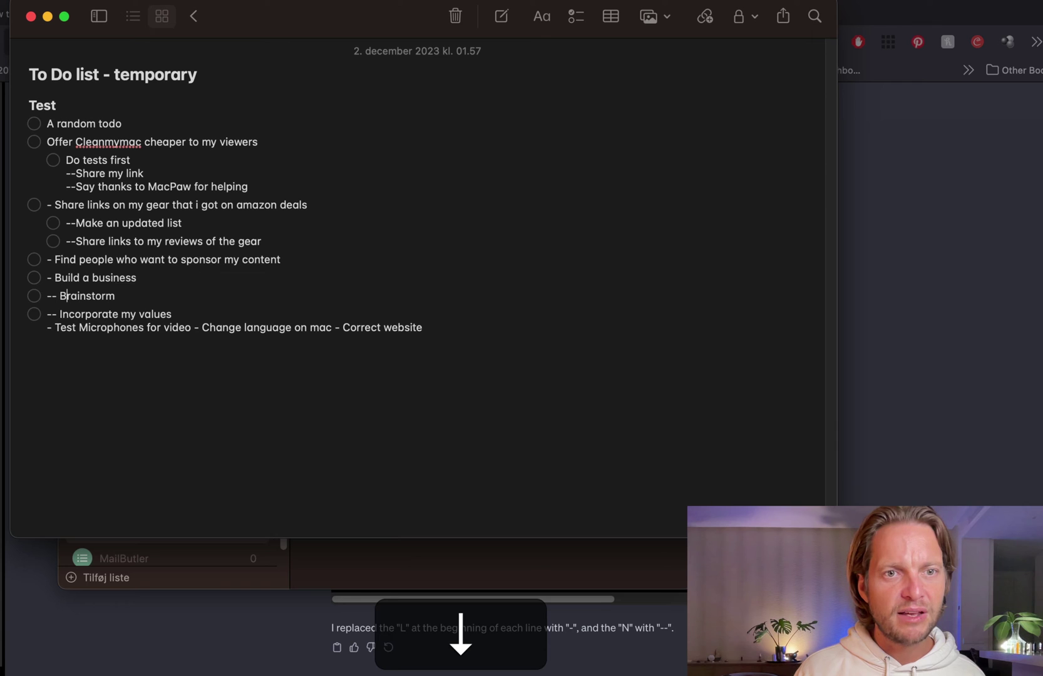
key("Tab")
key("Down")
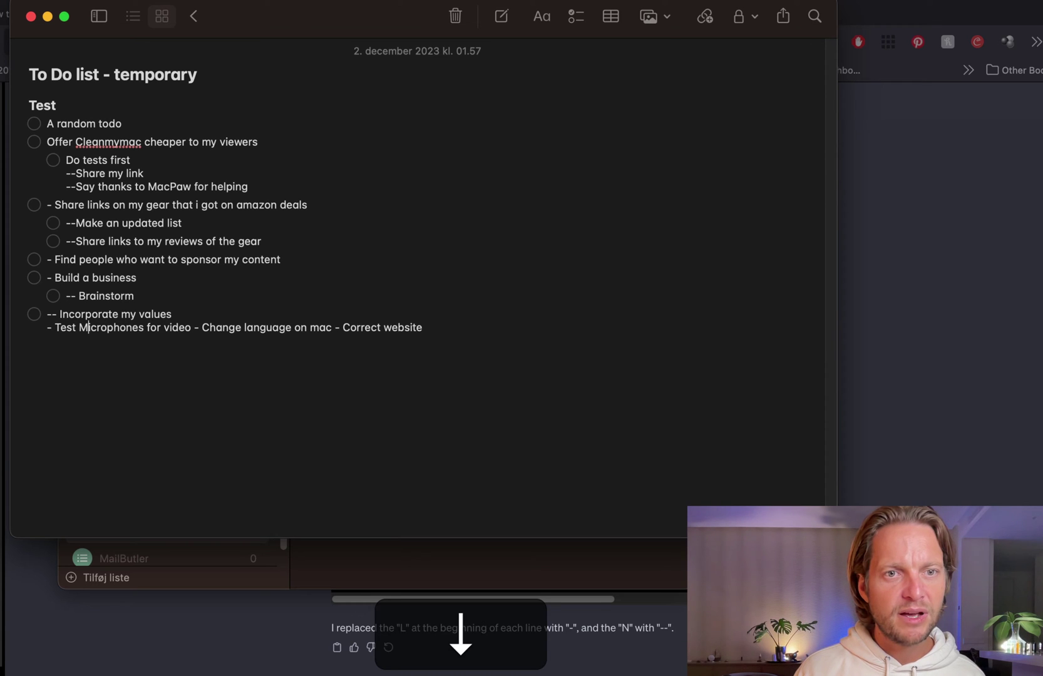
key("Tab")
key("Down")
Split Test Microphones for video, Change language on mac and Correct website into separate checklist items.
key("super+Left")
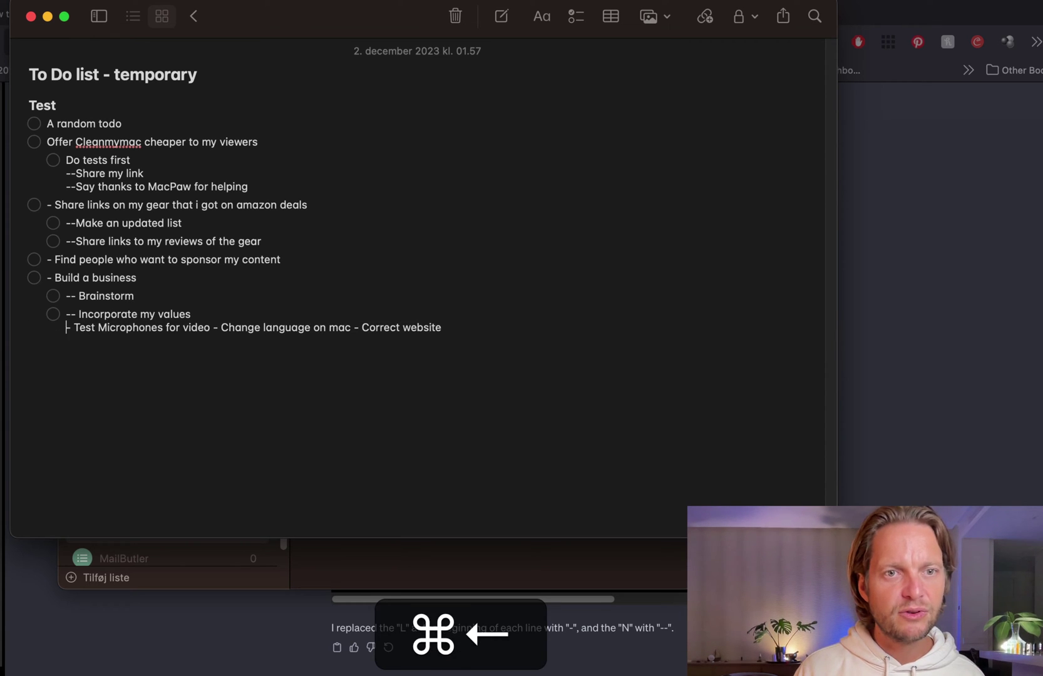
key("super+Return")
key("Up")
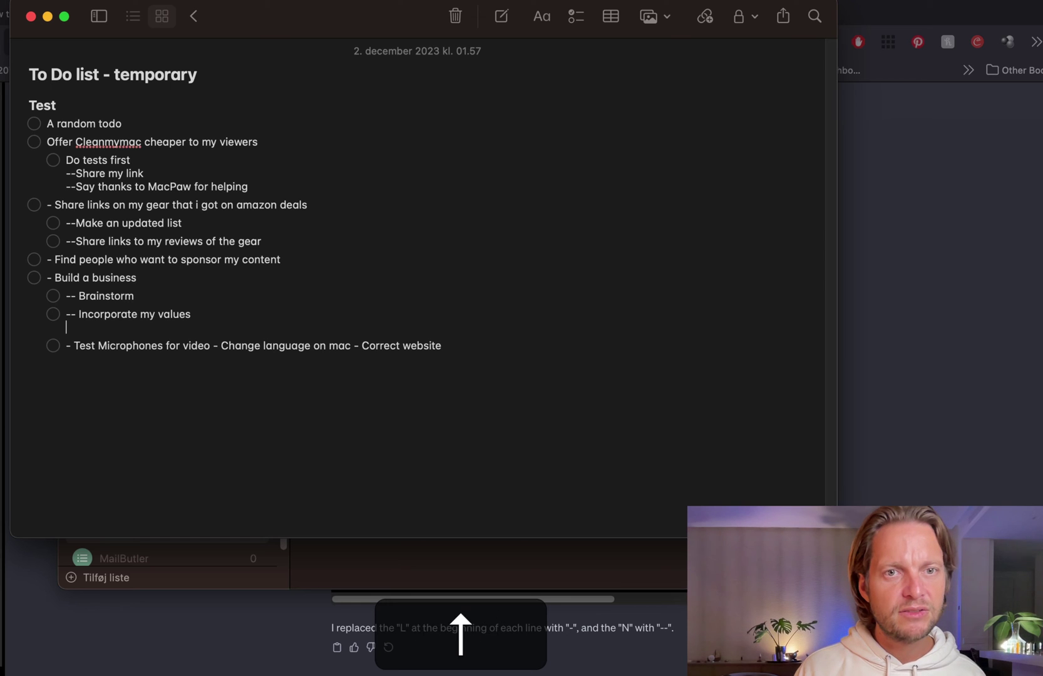
key("BackSpace")
key("BackSpace")
key("Return")
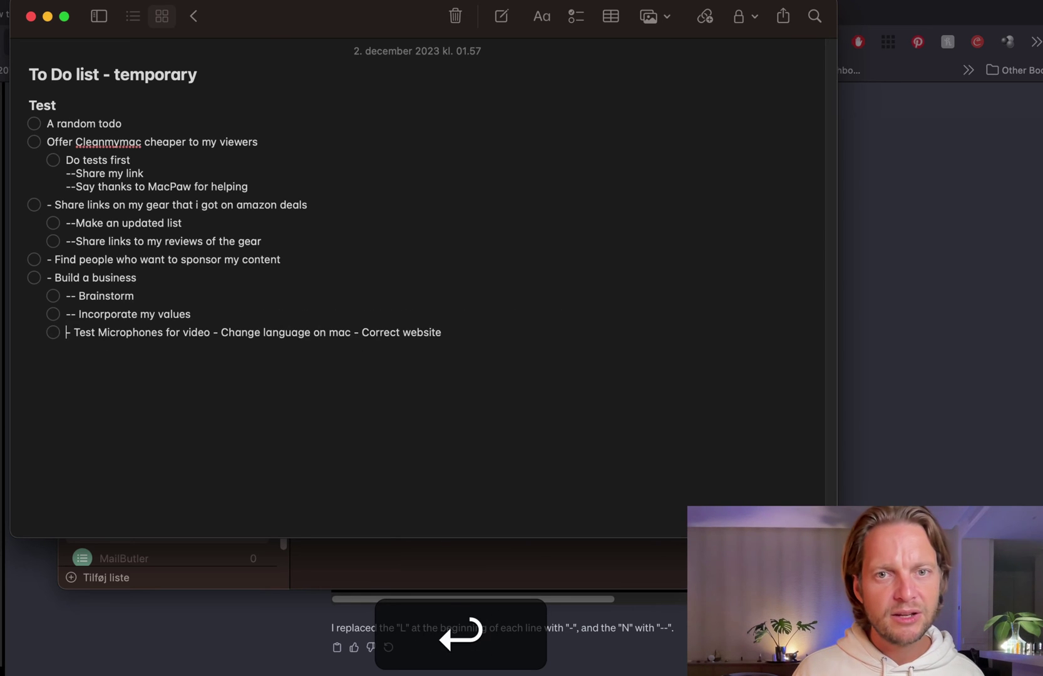
key("Right")
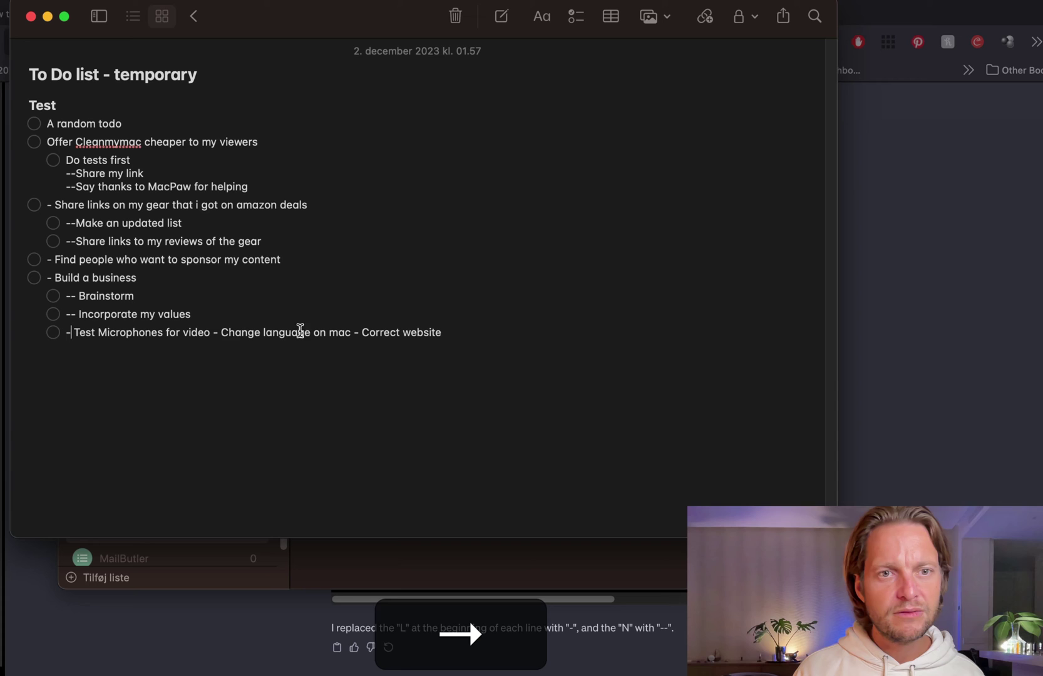
left_click(212, 332)
key("Return")
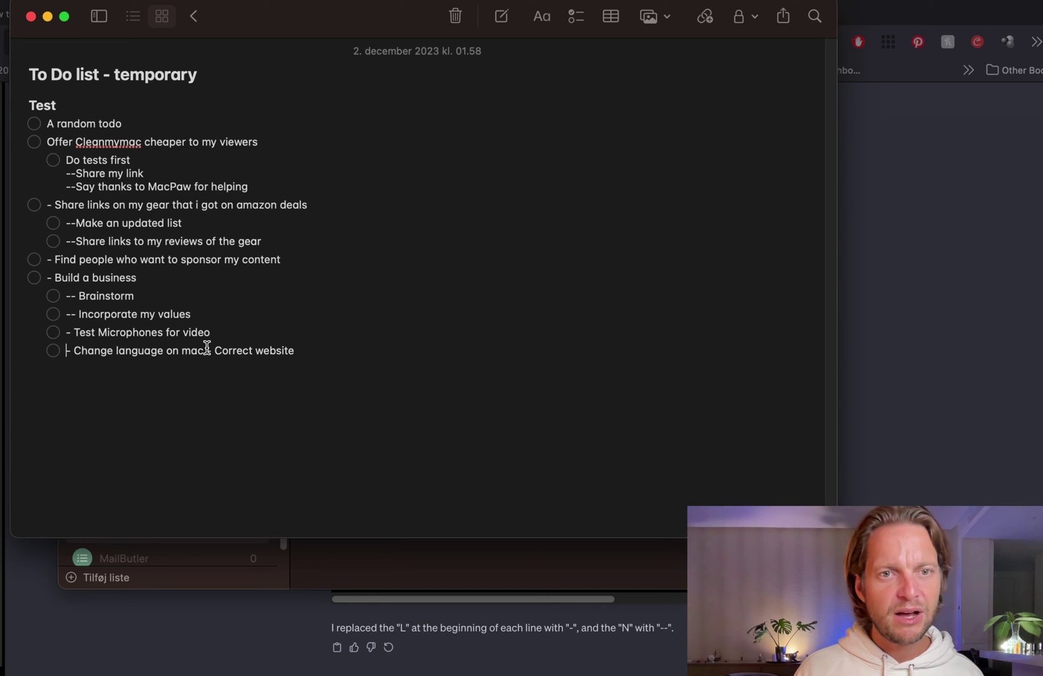
left_click(208, 349)
key("Return")
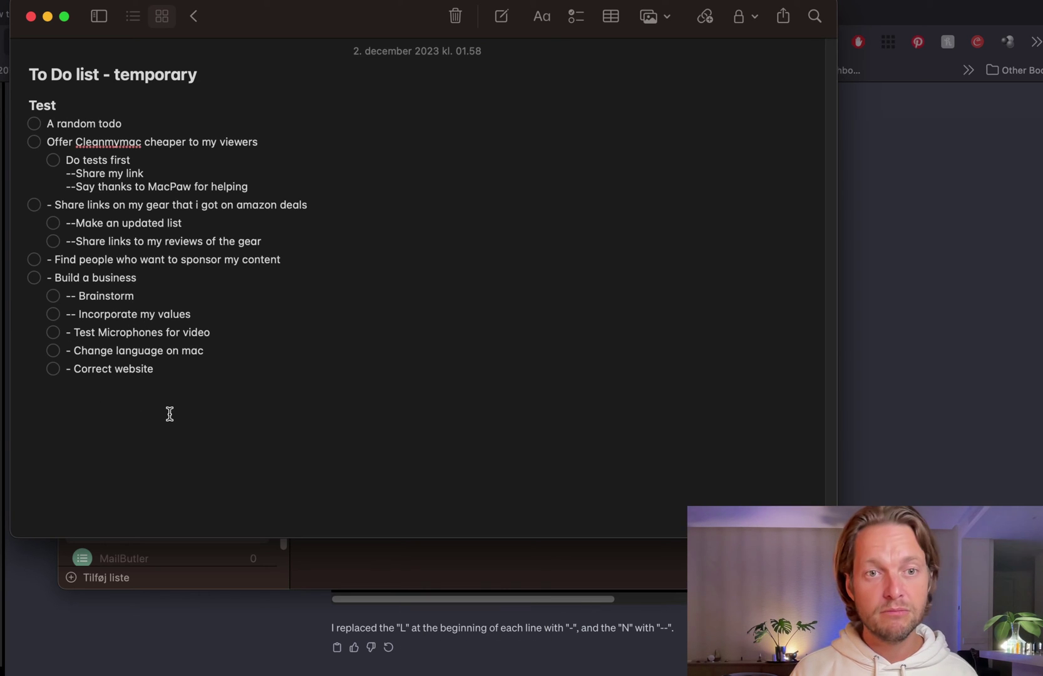
Delete the dashes before Correct website, Change language on mac, Test Microphones and Incorporate my values.
key("Delete")
key("Delete")
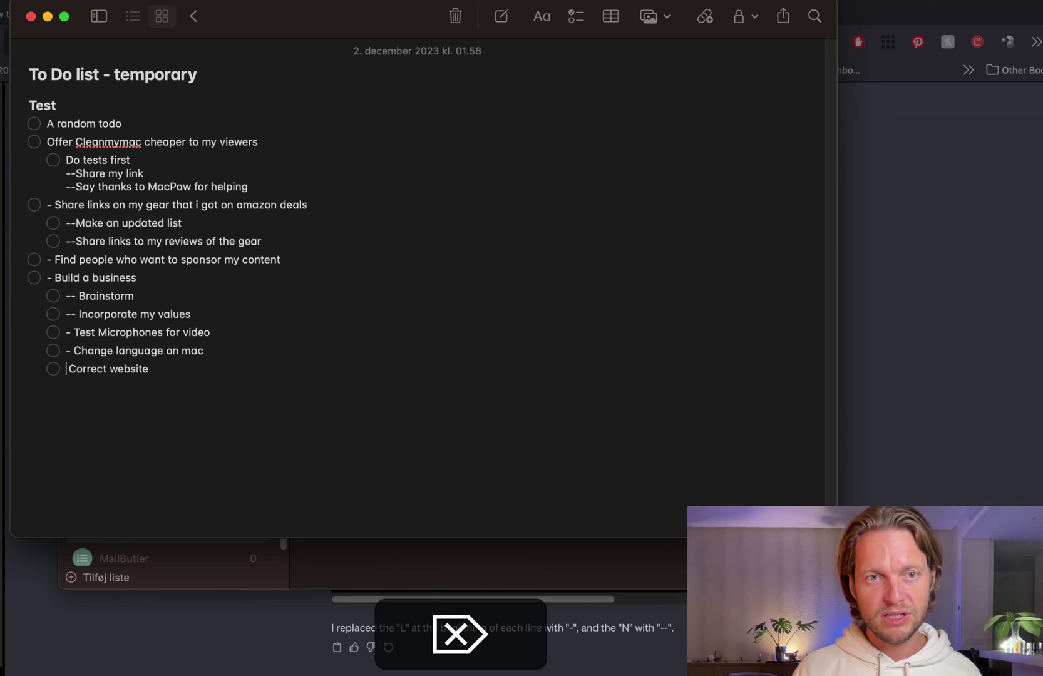
key("Up")
key("Delete")
key("Delete")
key("Up")
key("Down")
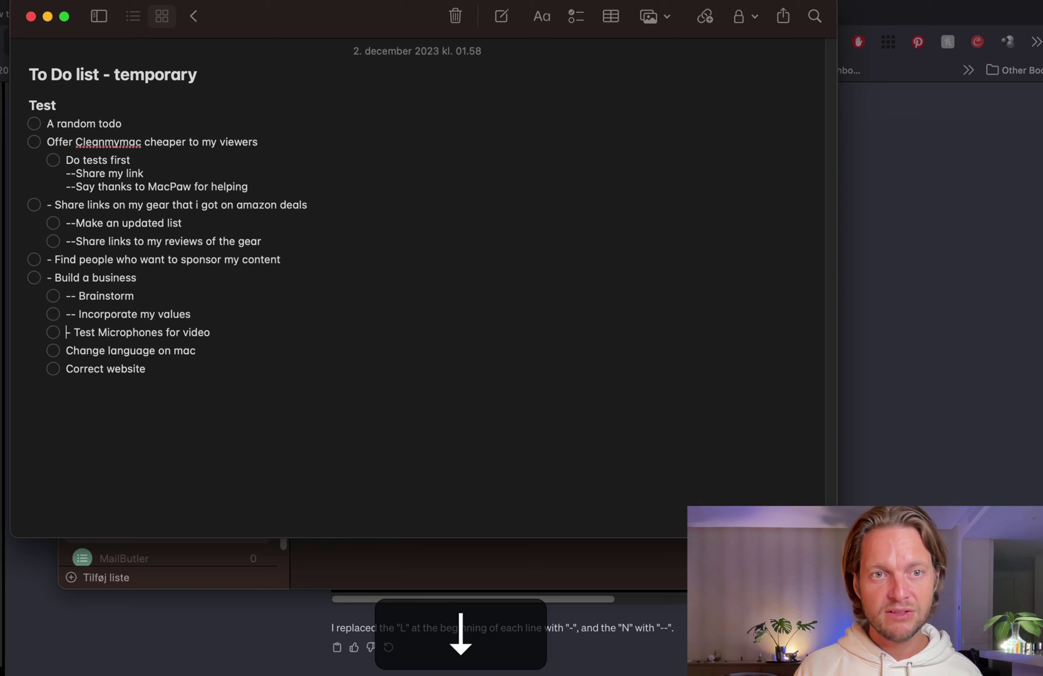
key("Delete")
key("Delete")
key("Up")
key("Delete")
key("Delete")
key("Delete")
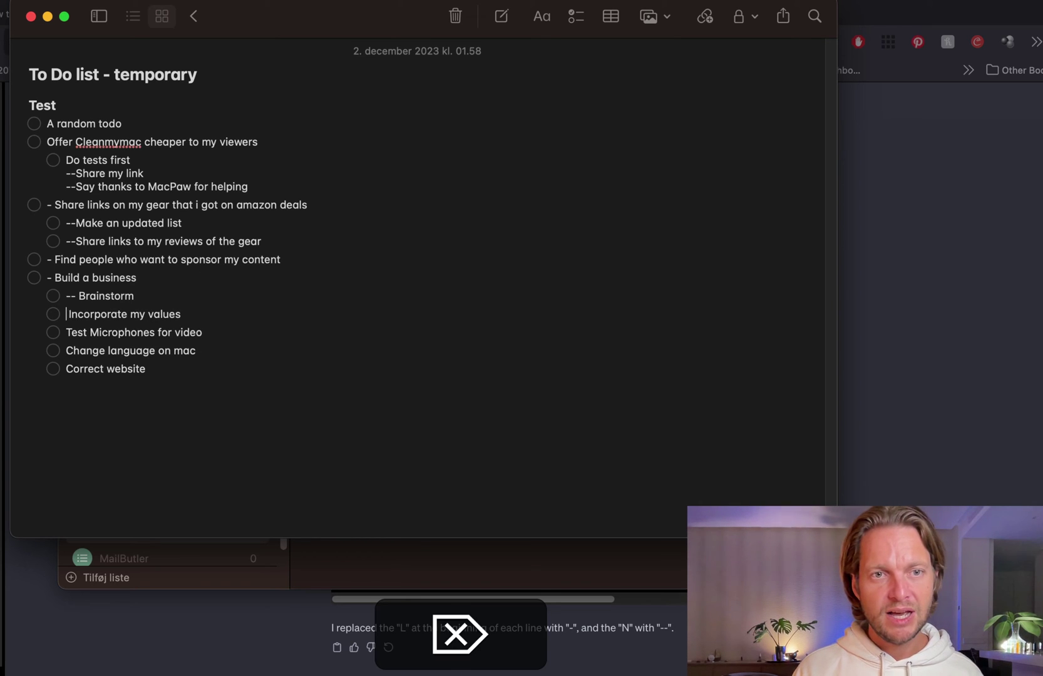
key("Delete")
key("Down")
Outdent Test Microphones for video, Change language on mac and Correct website to top level.
key("shift+Tab")
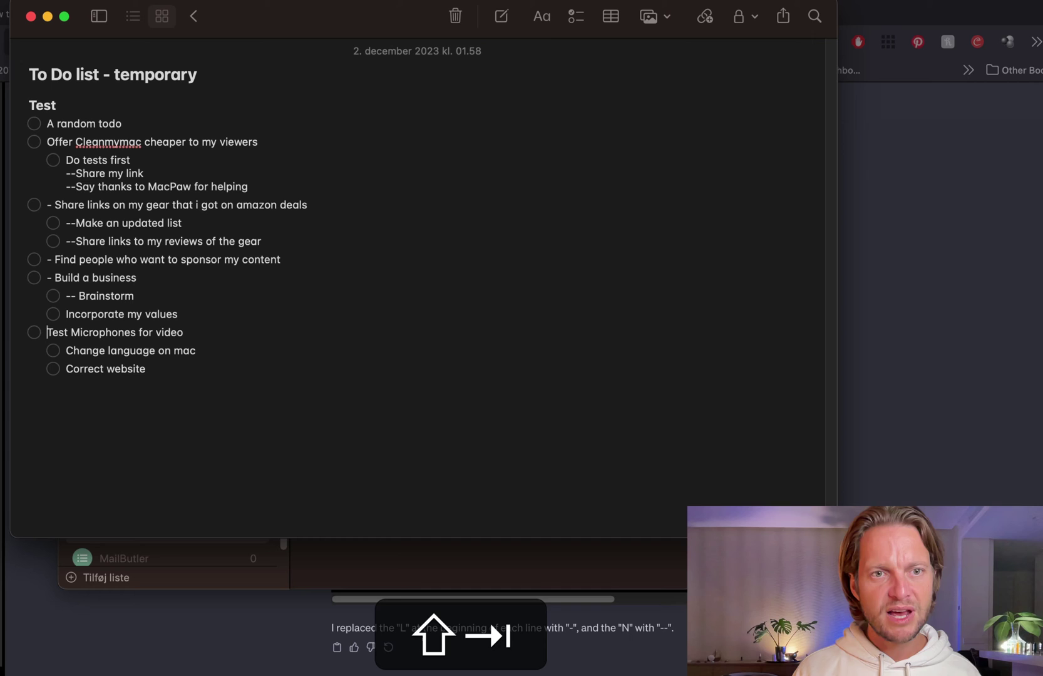
key("Down")
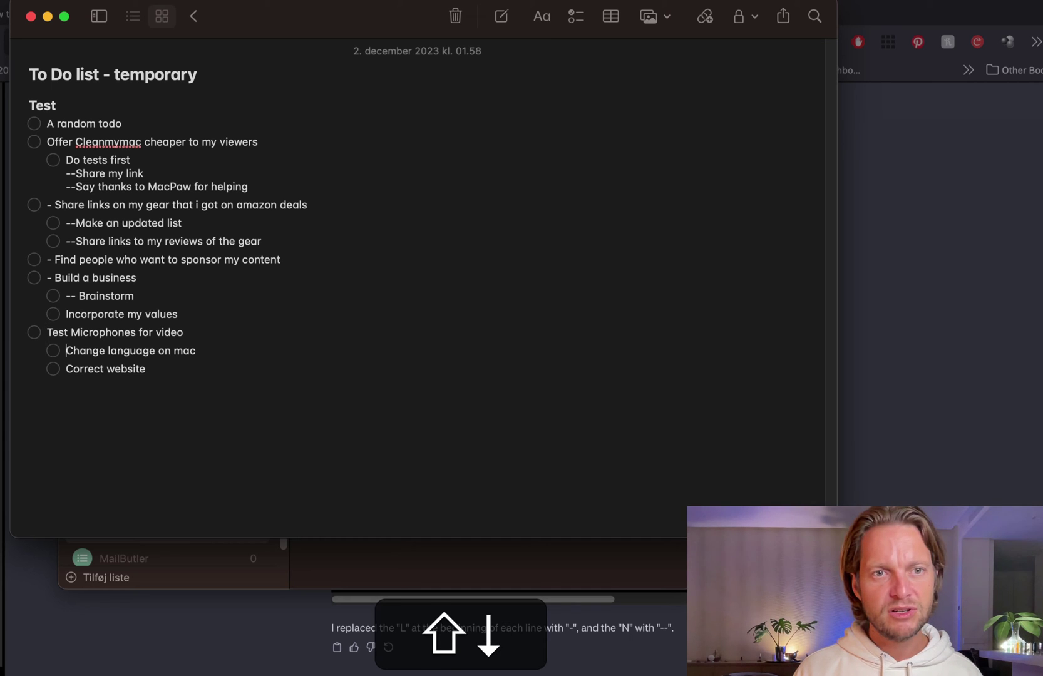
key("shift+Tab")
key("Down")
key("shift+Tab")
key("Up")
key("Up")
key("Up")
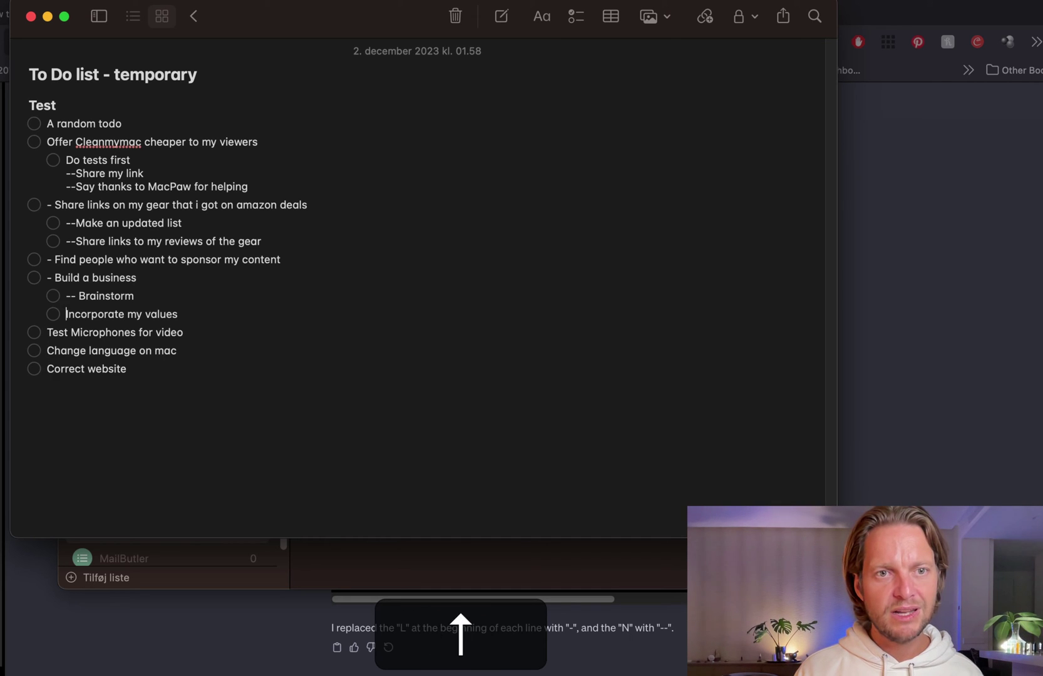
Delete the dashes before Brainstorm, Build a business, Find people, Share links to my reviews and Make an updated list.
key("Down")
key("Delete")
key("Delete")
key("Delete")
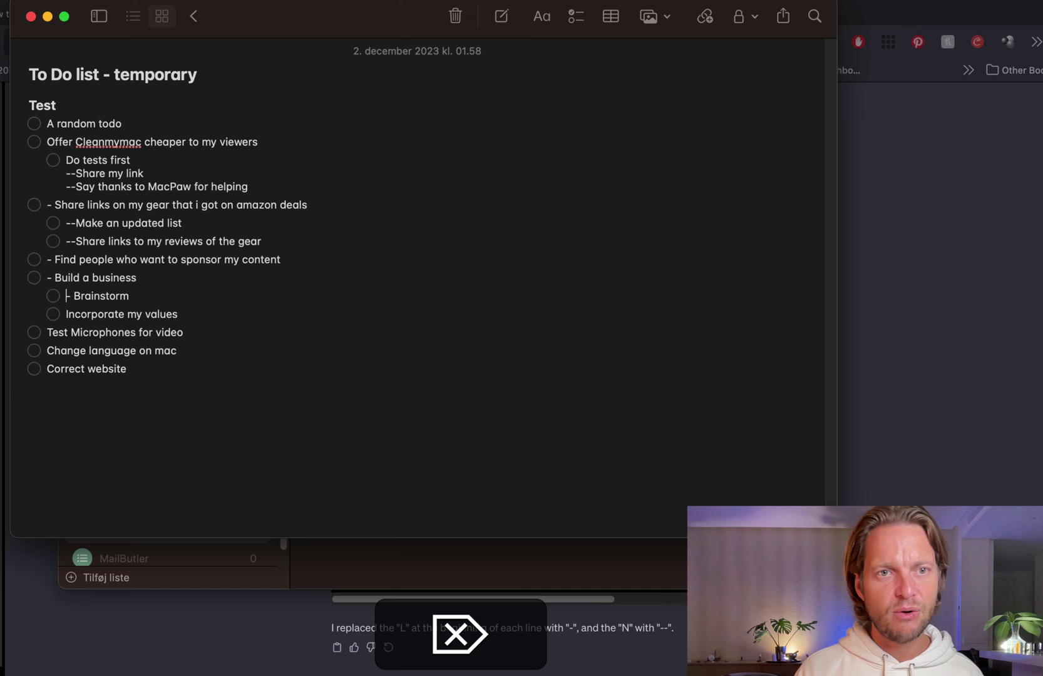
key("Up")
key("Left")
key("Left")
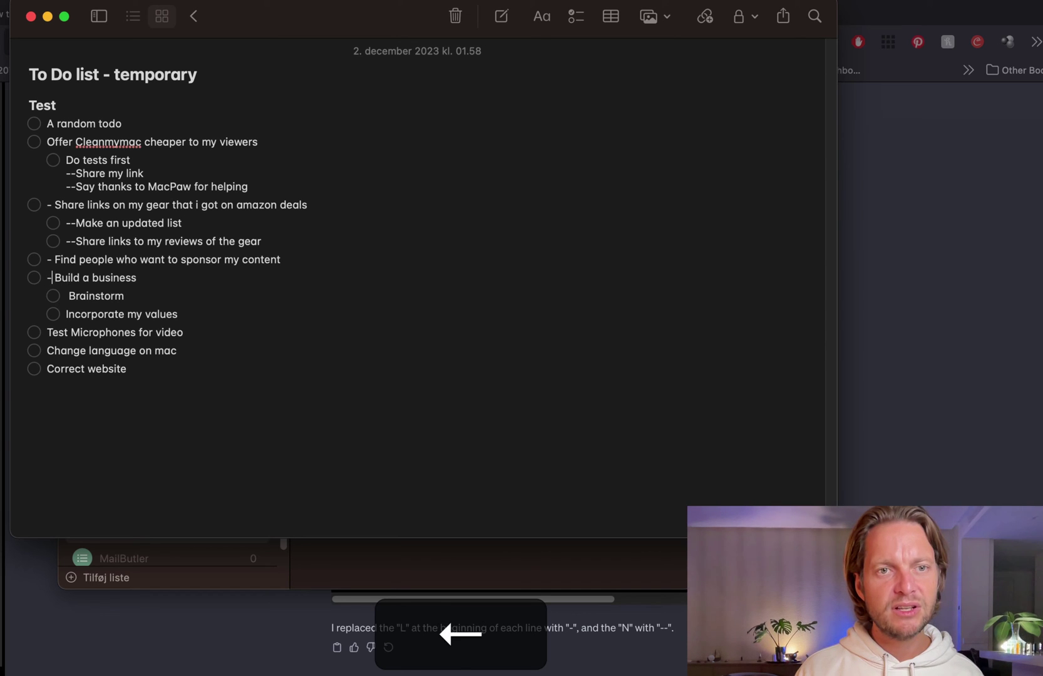
key("Delete")
key("Up")
key("Delete")
key("Delete")
key("Down")
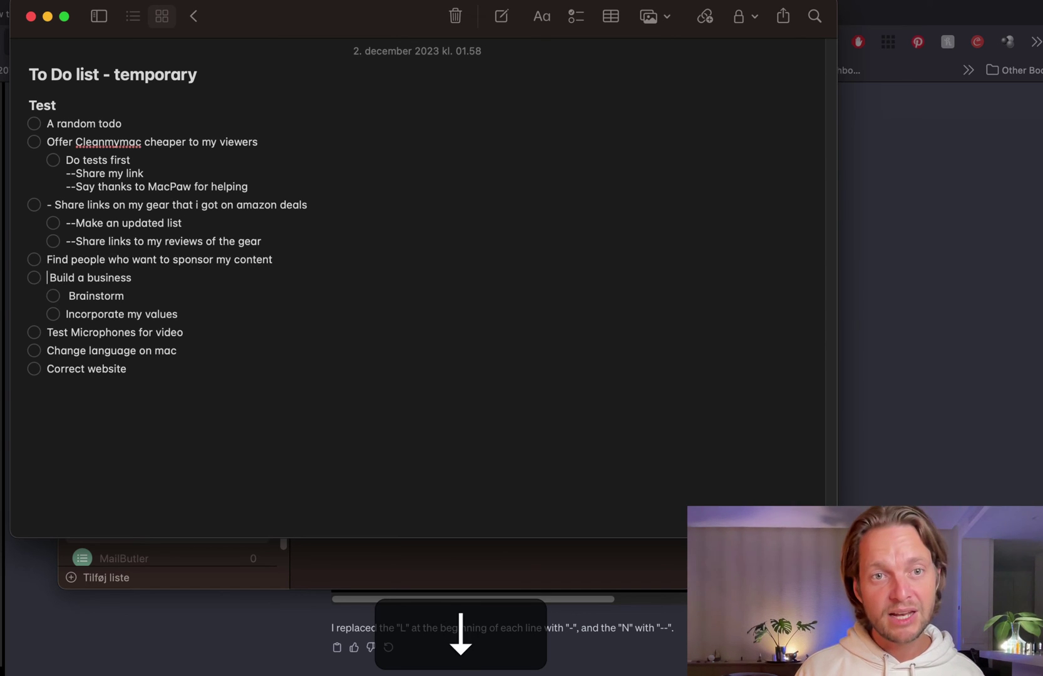
key("Delete")
key("Up")
key("Delete")
key("Delete")
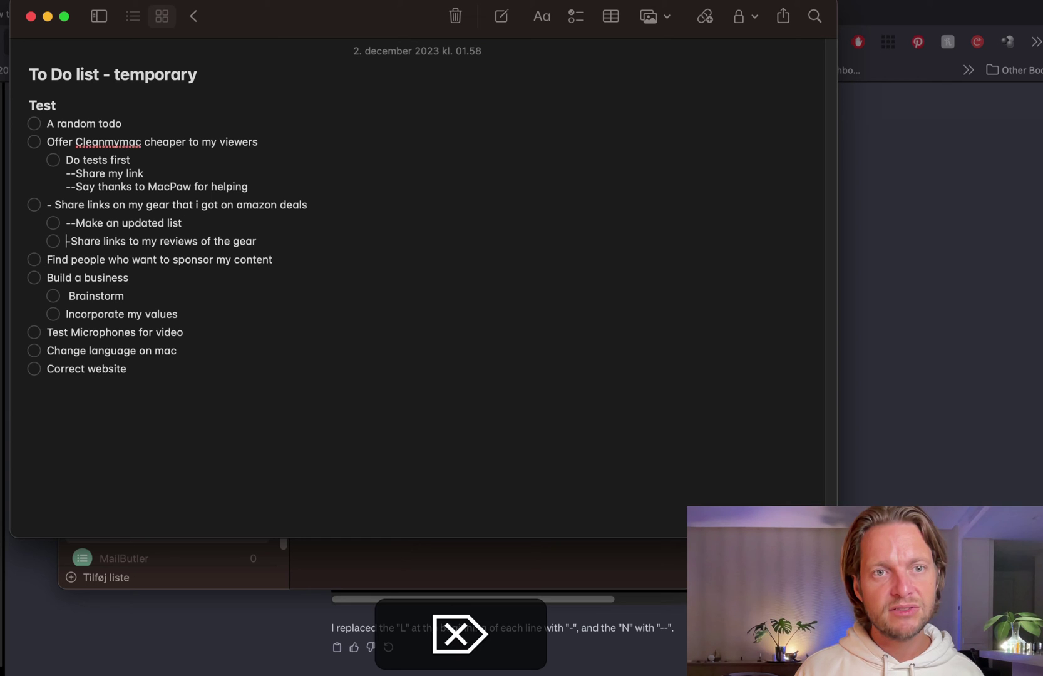
key("Up")
key("Delete")
key("Delete")
Delete the dashes before Share links on my gear, Say thanks to MacPaw and Share my link.
key("Up")
key("super+Left")
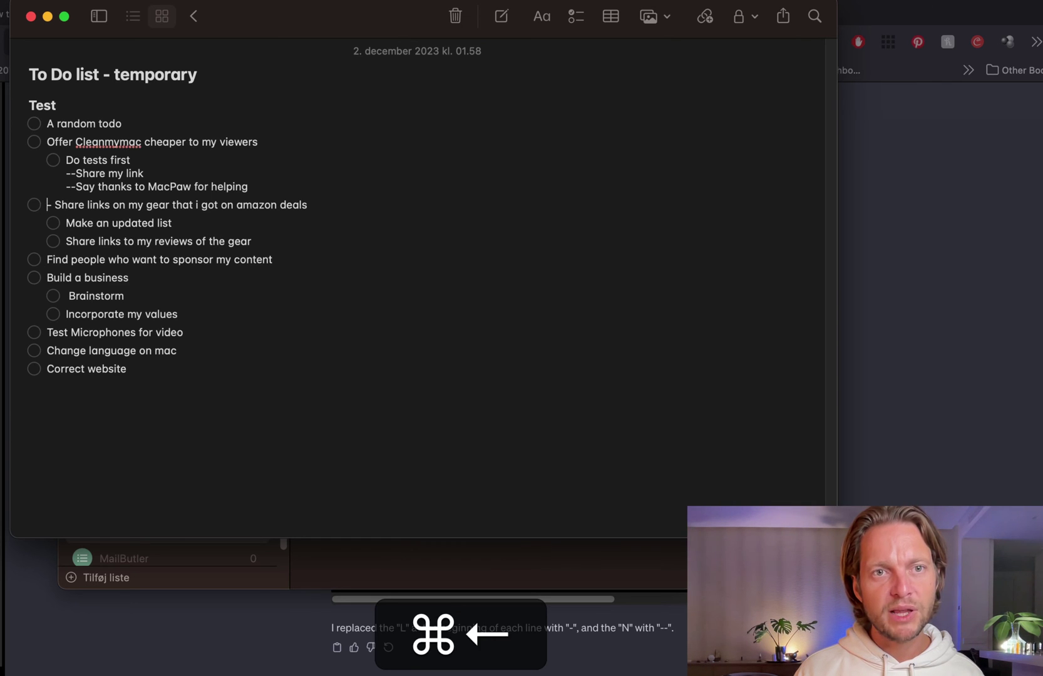
key("Delete")
key("Delete")
key("Up")
key("Delete")
key("Delete")
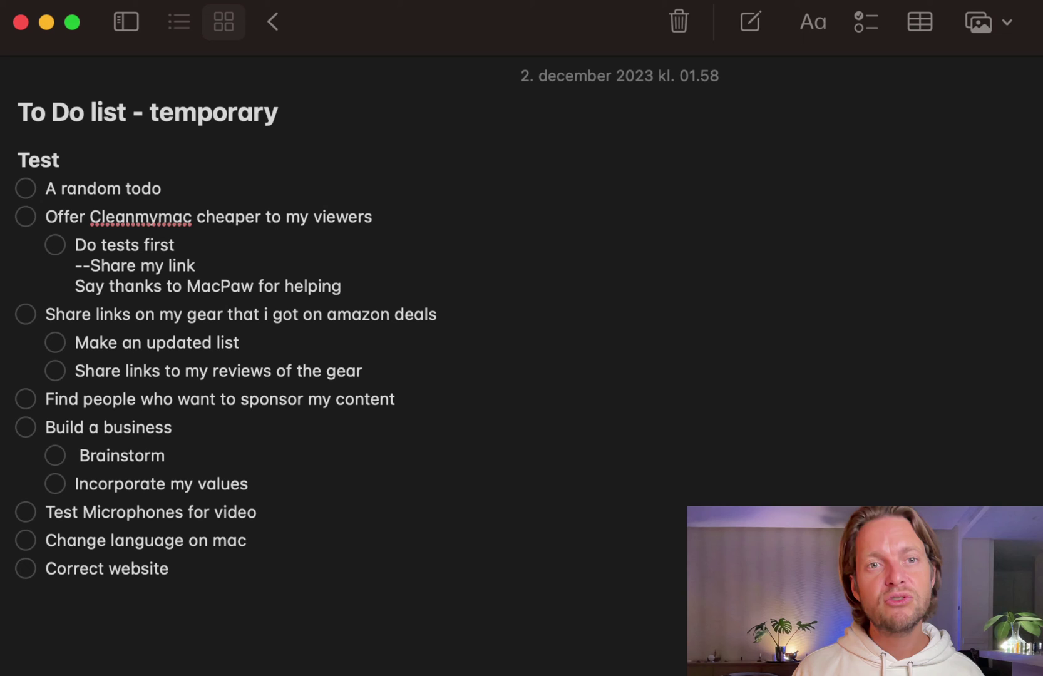
key("Up")
key("Delete")
key("Delete")
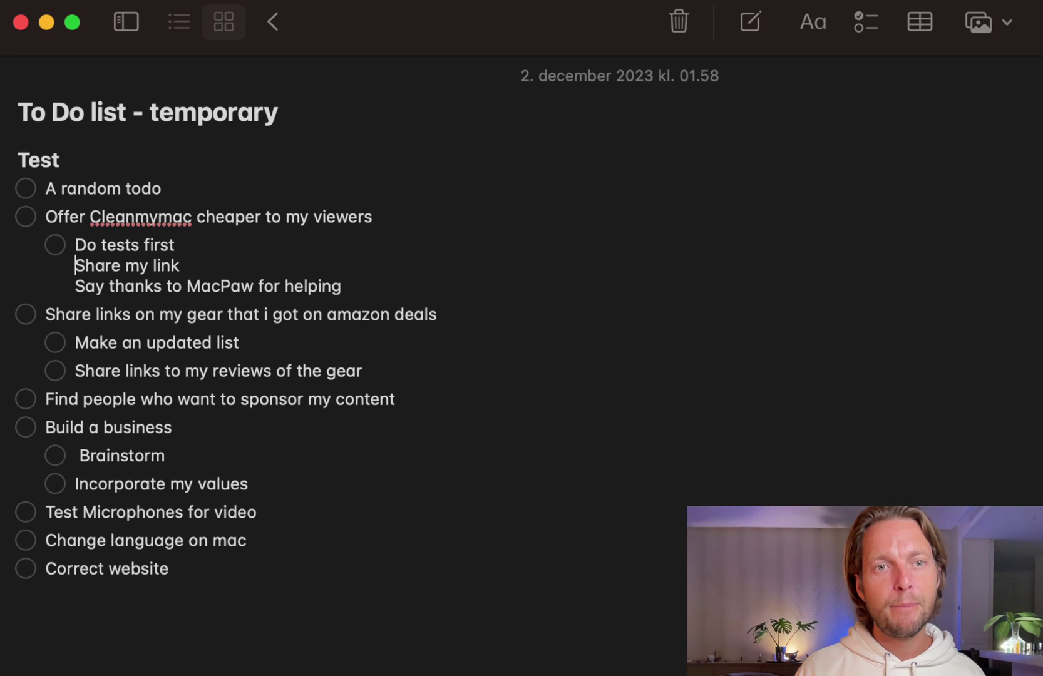
Make Share my link and Say thanks to MacPaw their own checklist items.
key("BackSpace")
key("Return")
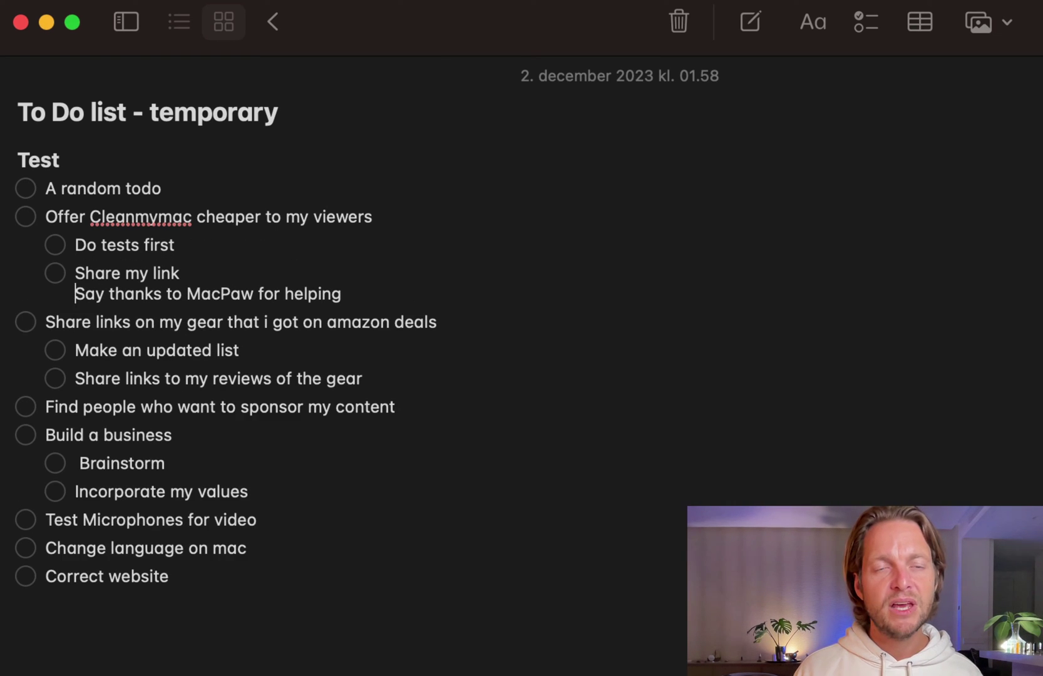
key("BackSpace")
key("Return")
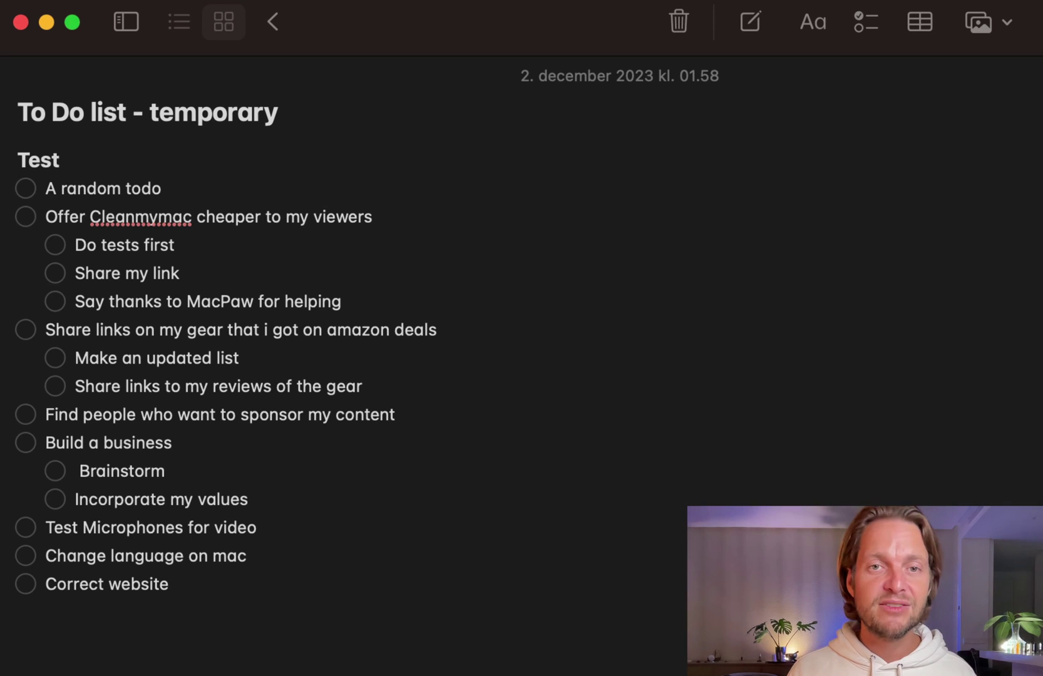
key("super+Tab")
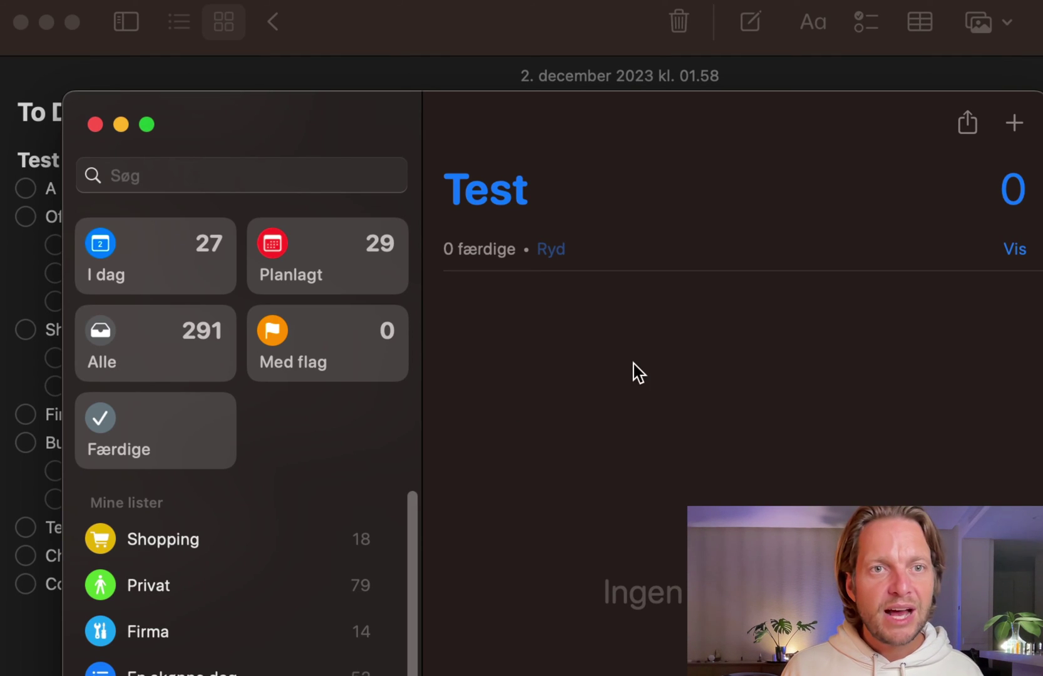
Copy the whole note and paste its to-dos as new reminders in the Test list.
key("super+Tab")
key("super+a")
key("super+c")
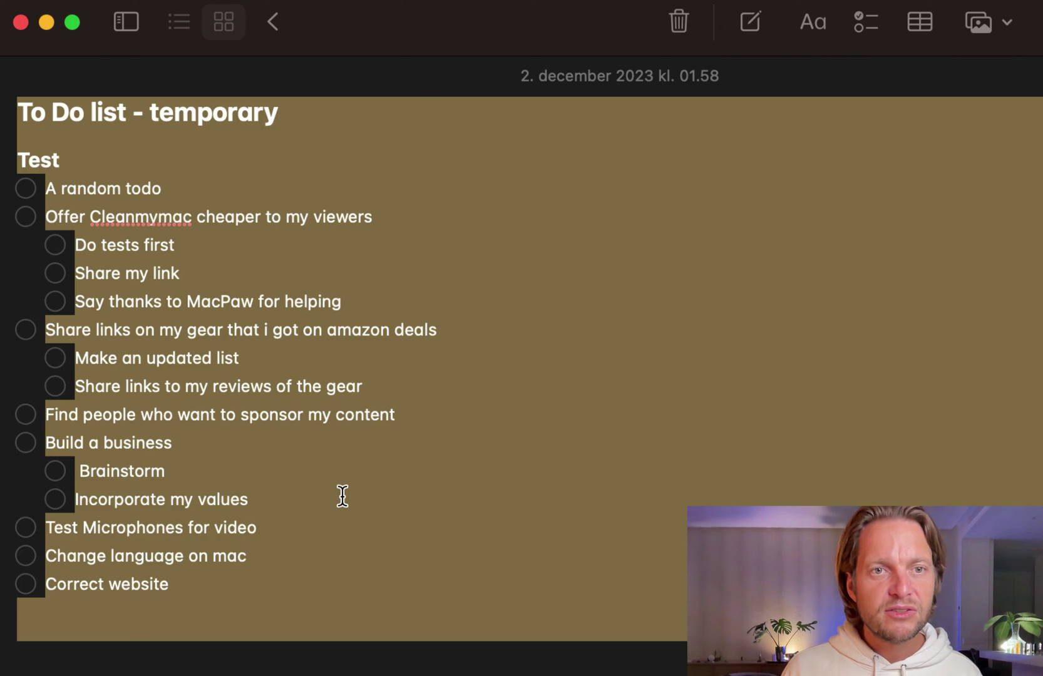
key("super+Tab")
left_click(975, 45)
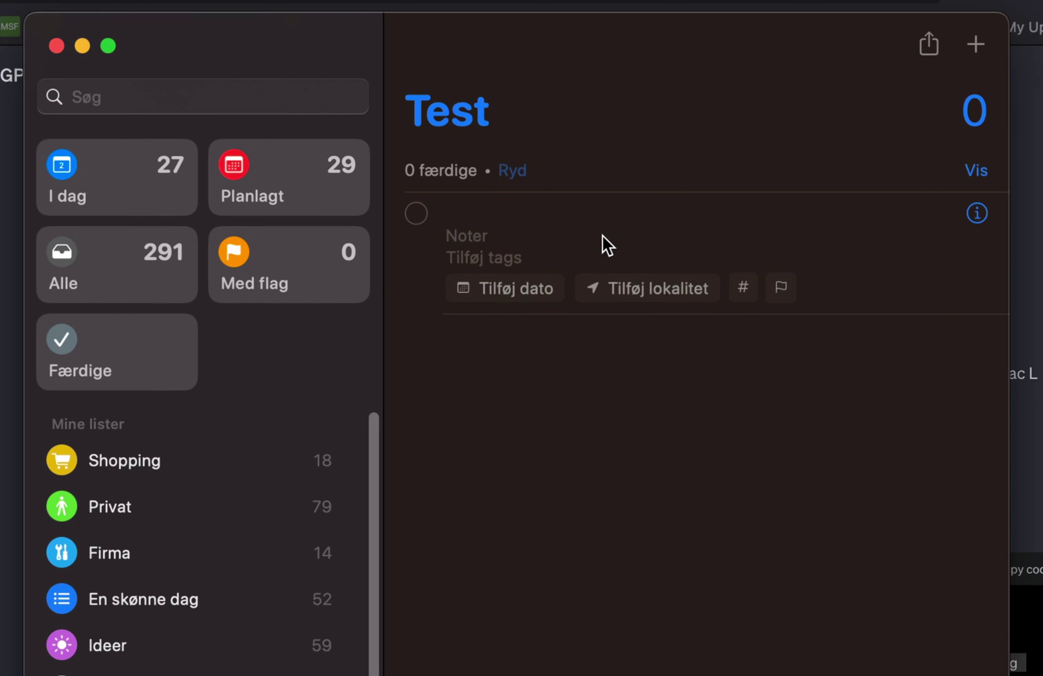
key("super+v")
scroll(629, 566, "down", 2)
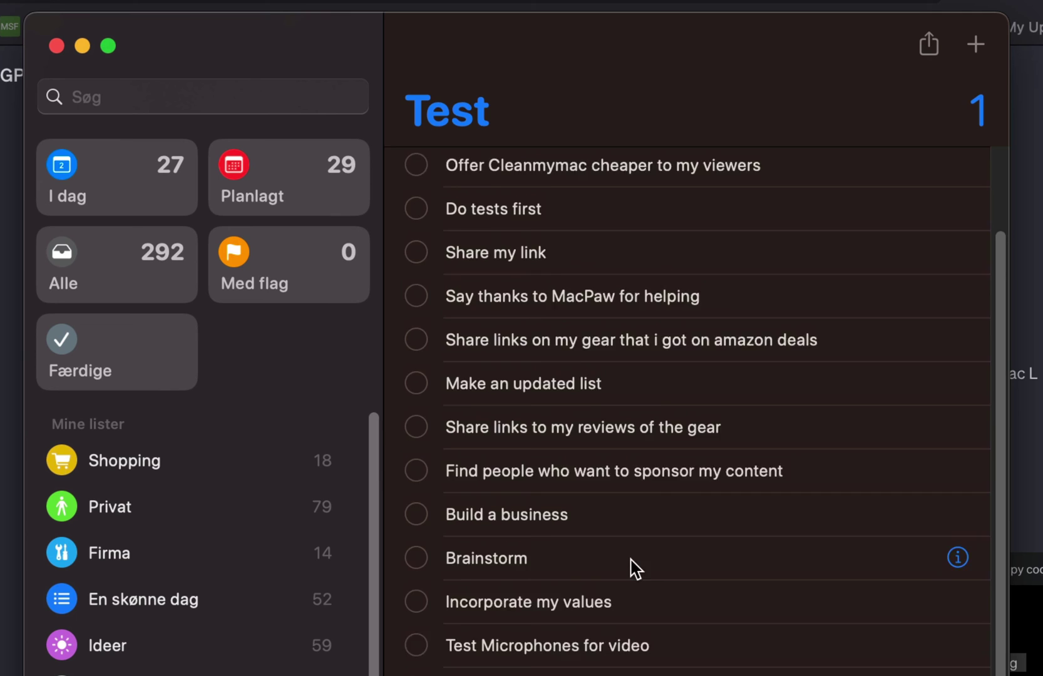
scroll(628, 559, "up", 3)
scroll(629, 563, "down", 1)
key("super+Tab")
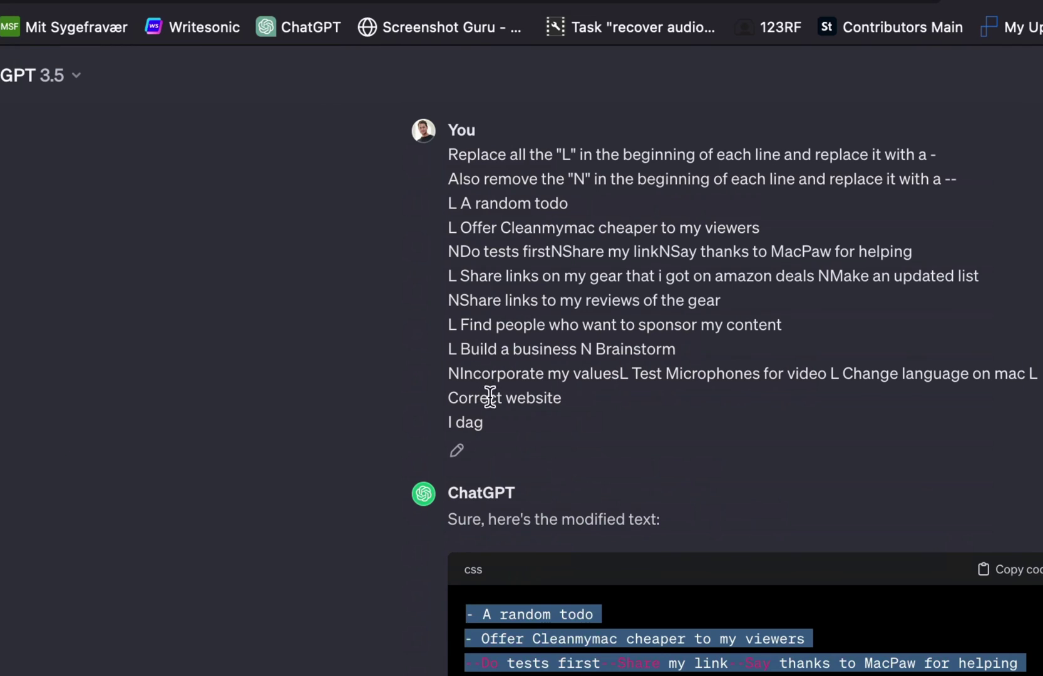
key("super+Tab")
key("super+Tab")
key("Tab")
Undo three recent list edits, tick Offer Cleanmymac cheaper to my viewers, and turn on checked-item sorting.
key("super+z")
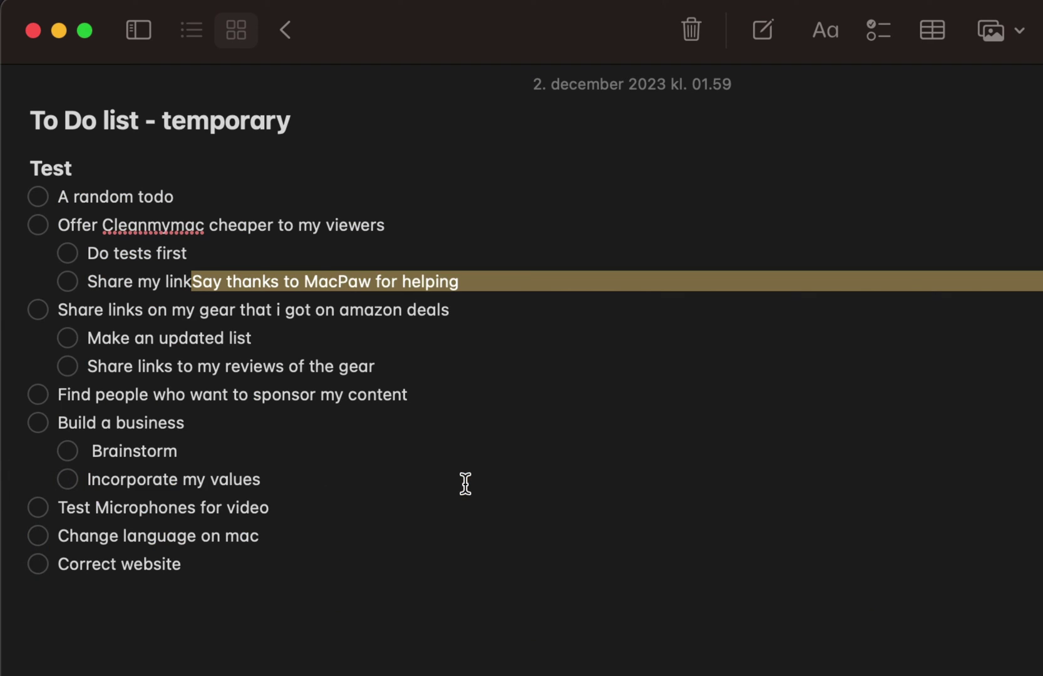
key("super+z")
key("super+z")
key("super+z")
key("super+z")
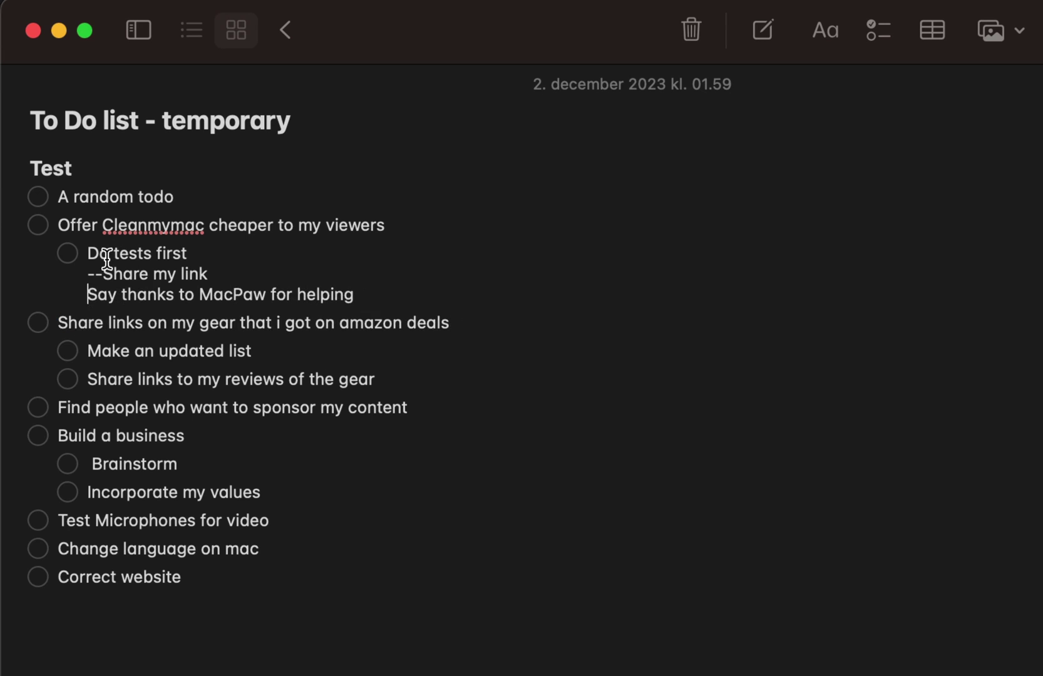
key("super+z")
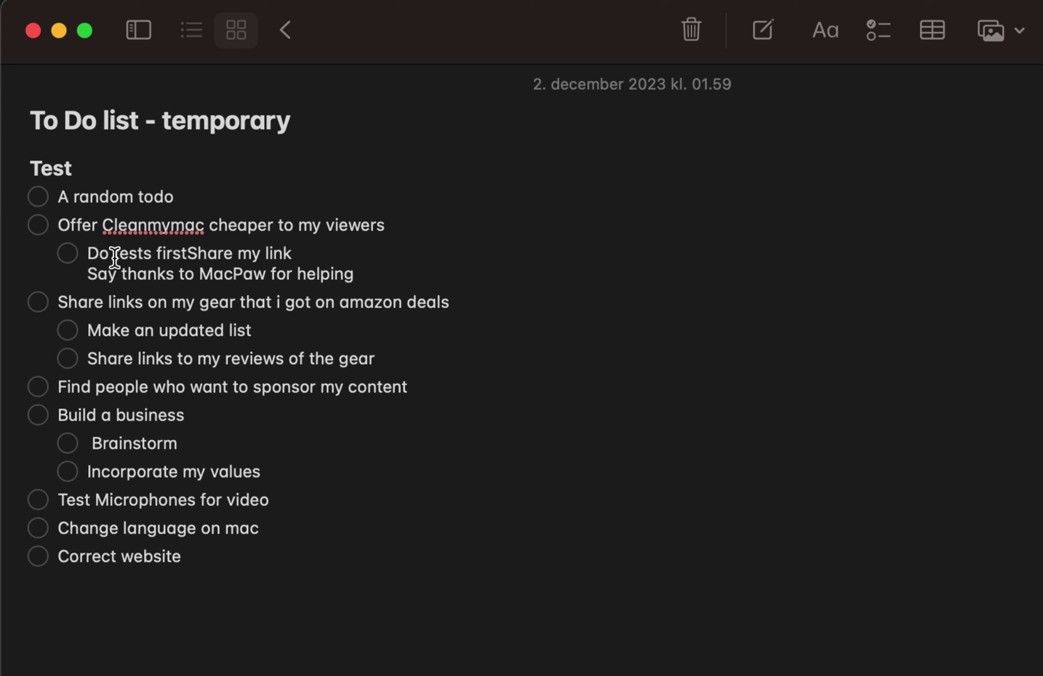
left_click(38, 225)
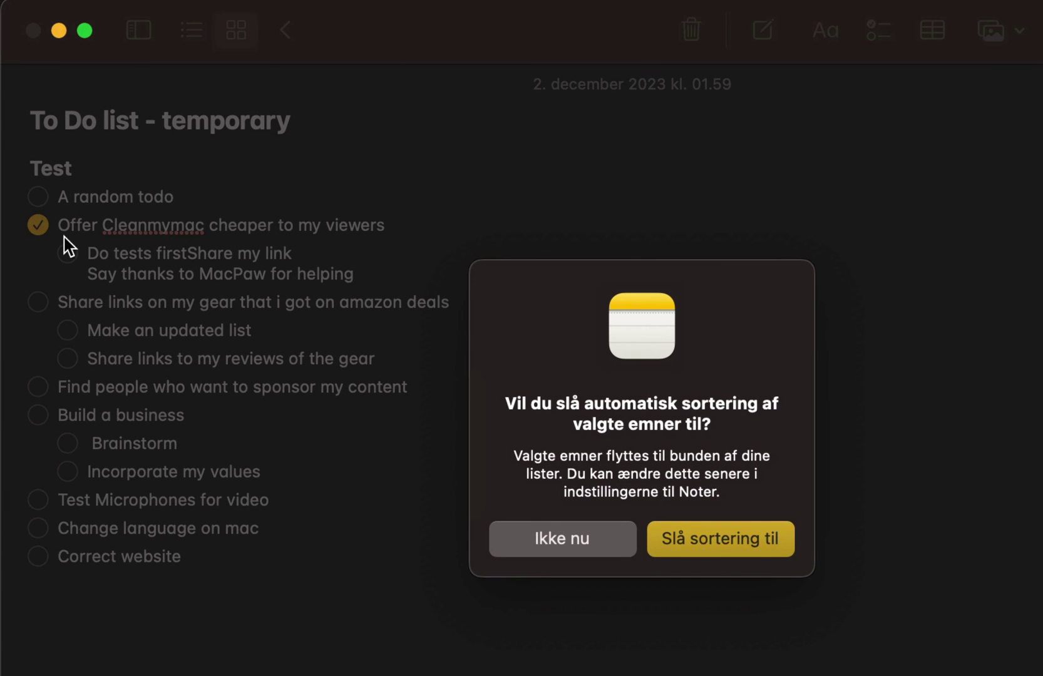
left_click(708, 557)
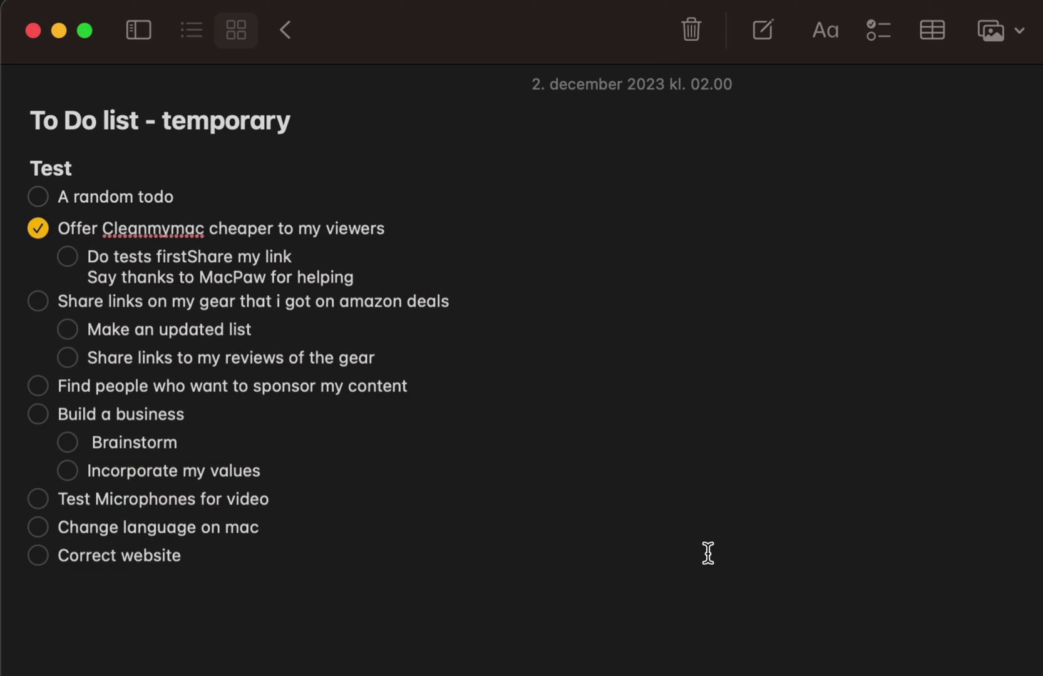
Tick off Share links on my gear, A random todo and Build a business.
left_click(38, 225)
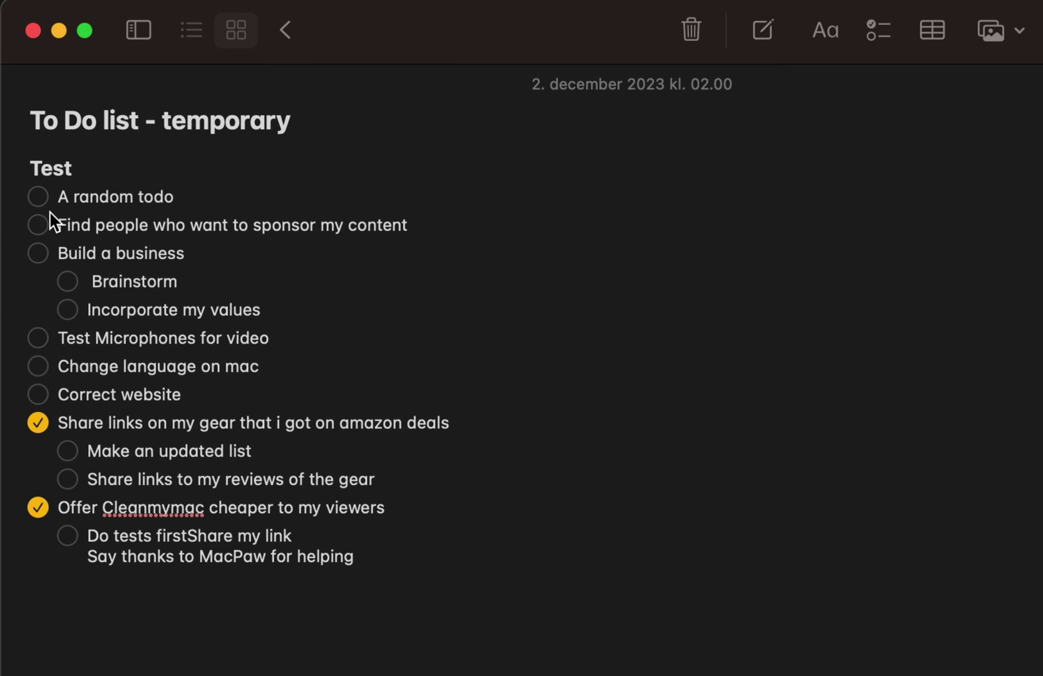
left_click(38, 197)
left_click(38, 225)
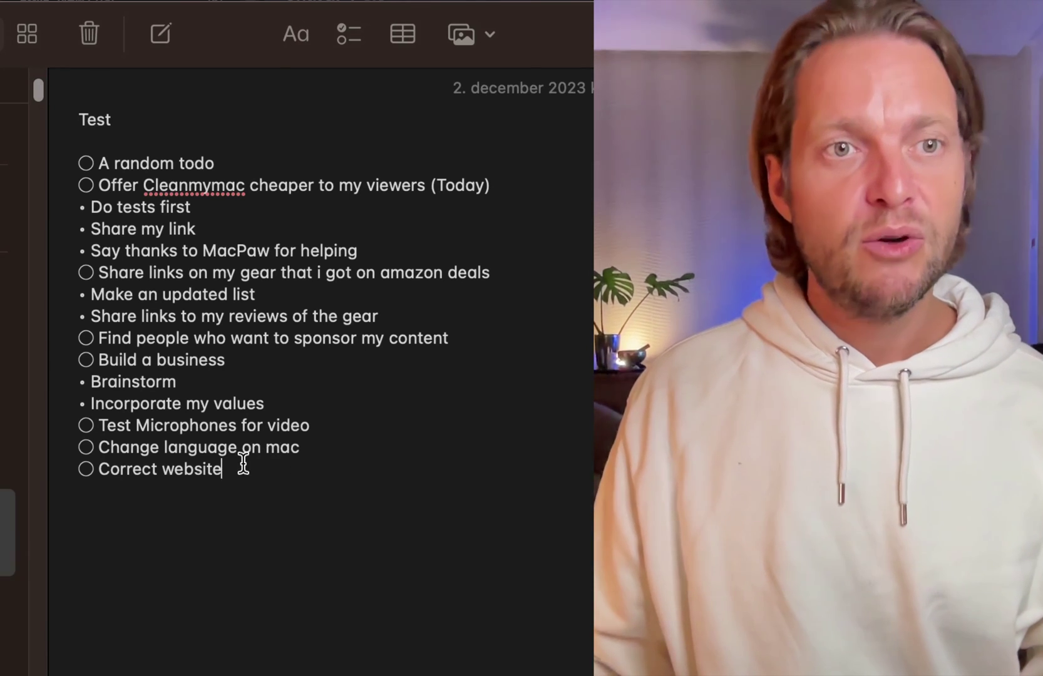
Make the Offer Cleanmymac line a checklist item, after undoing that change on Do tests first.
left_click_drag(242, 463, 40, 165)
left_click(103, 210)
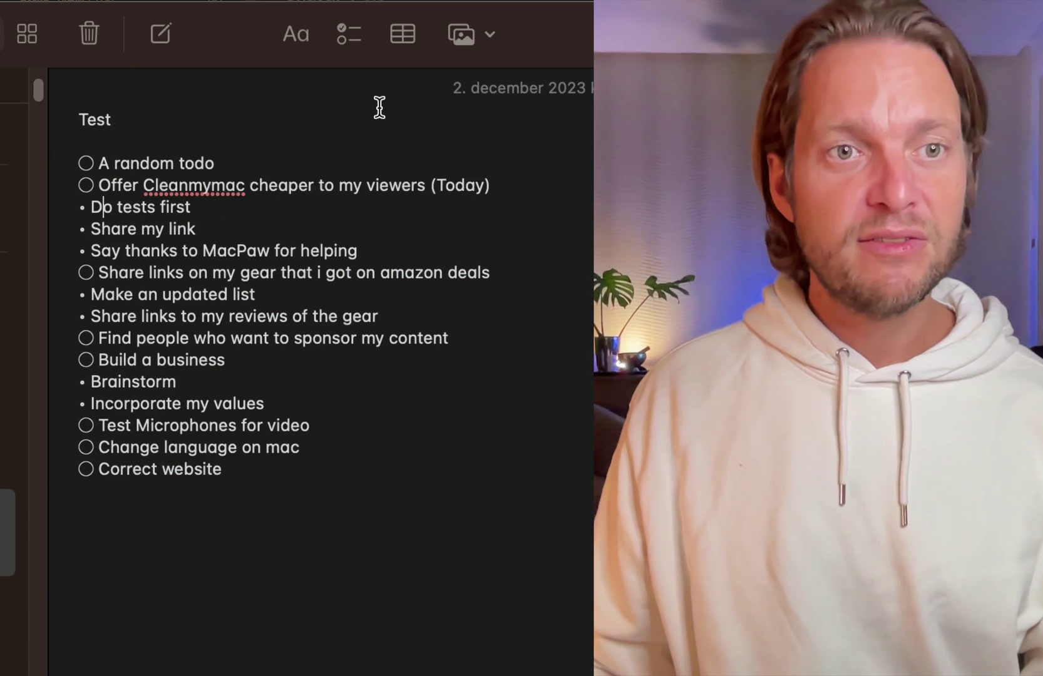
left_click(348, 36)
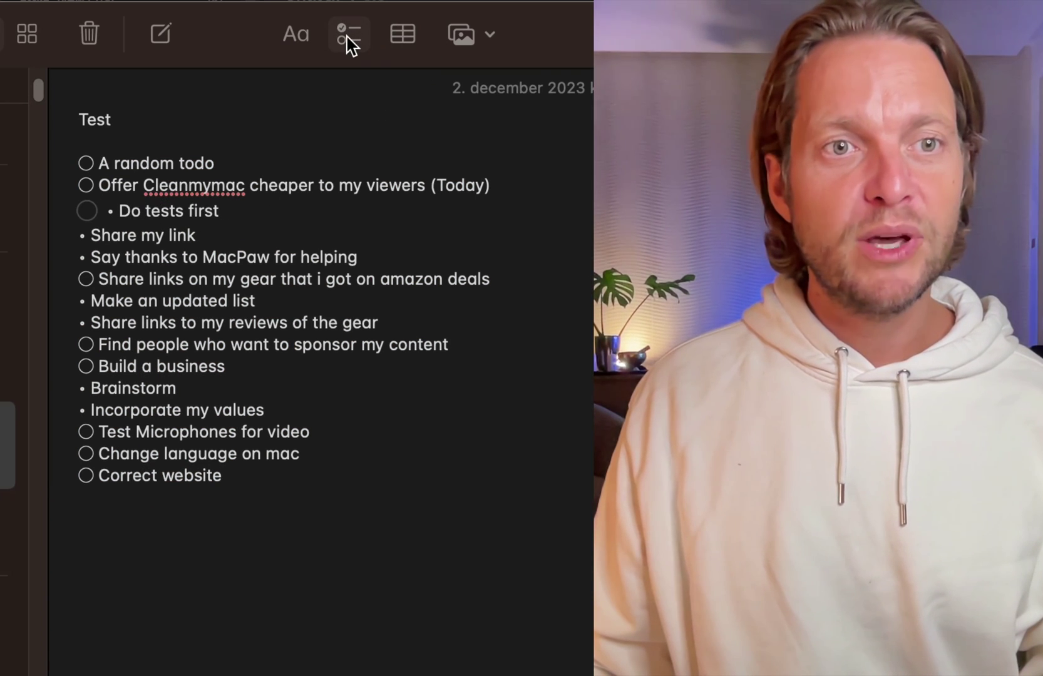
key("super+z")
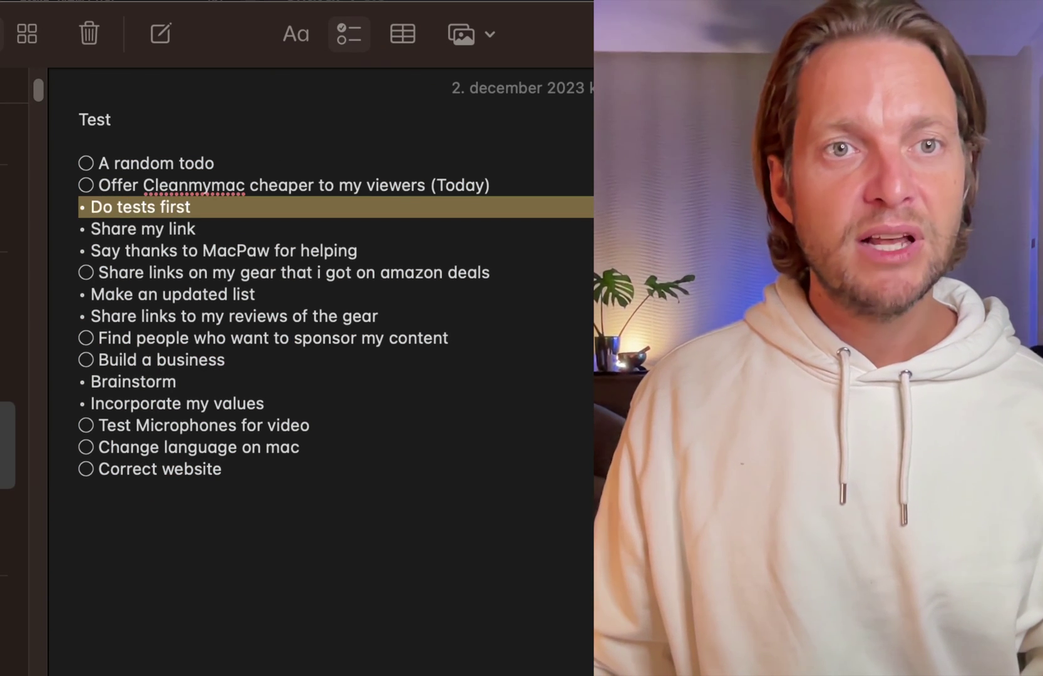
left_click(171, 187)
left_click(339, 36)
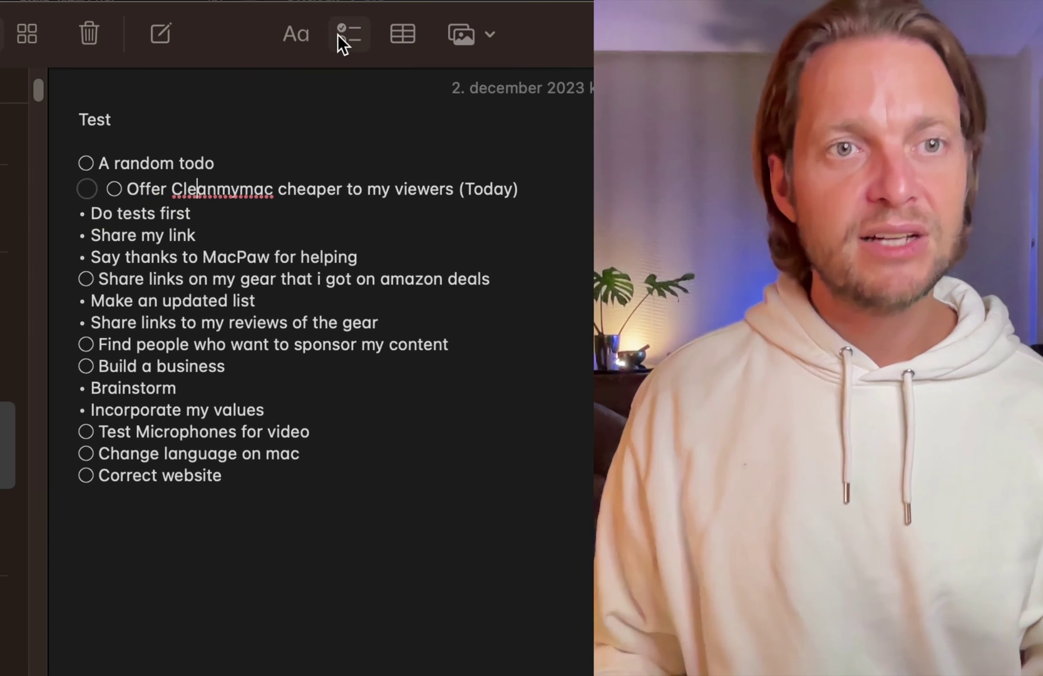